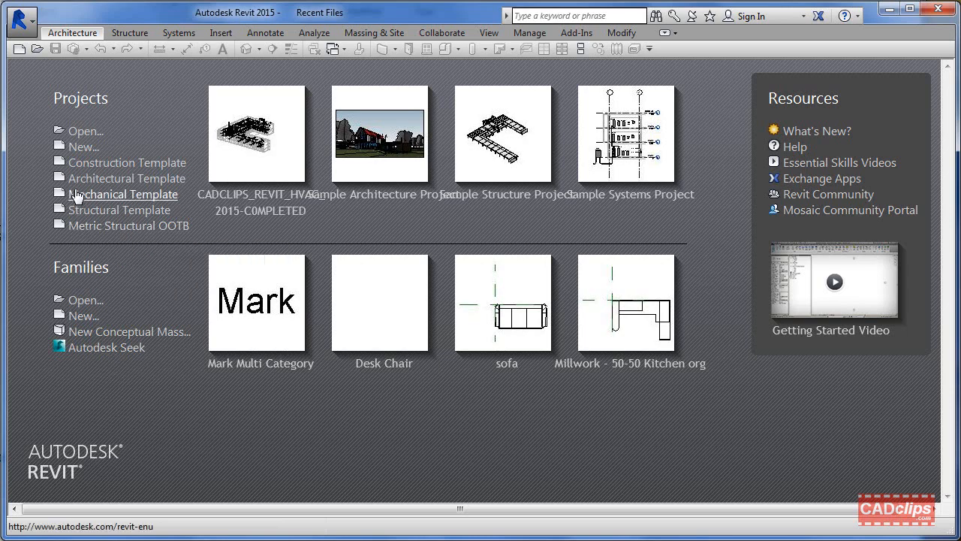
# Open the recent project CADCLIPS_REVIT_HVAC_2015-C0MPLETED and switch to its default 3D view.
pyautogui.click(259, 139)
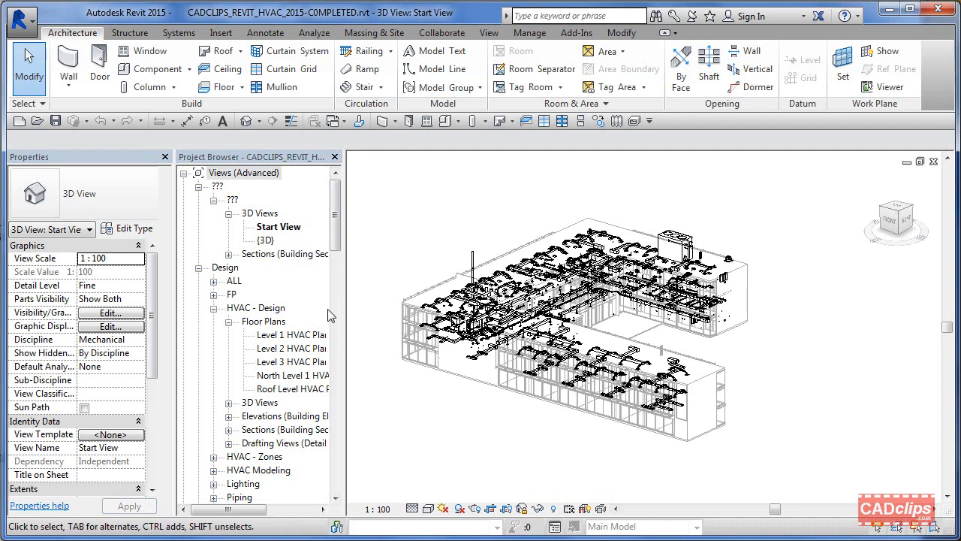
pyautogui.click(246, 122)
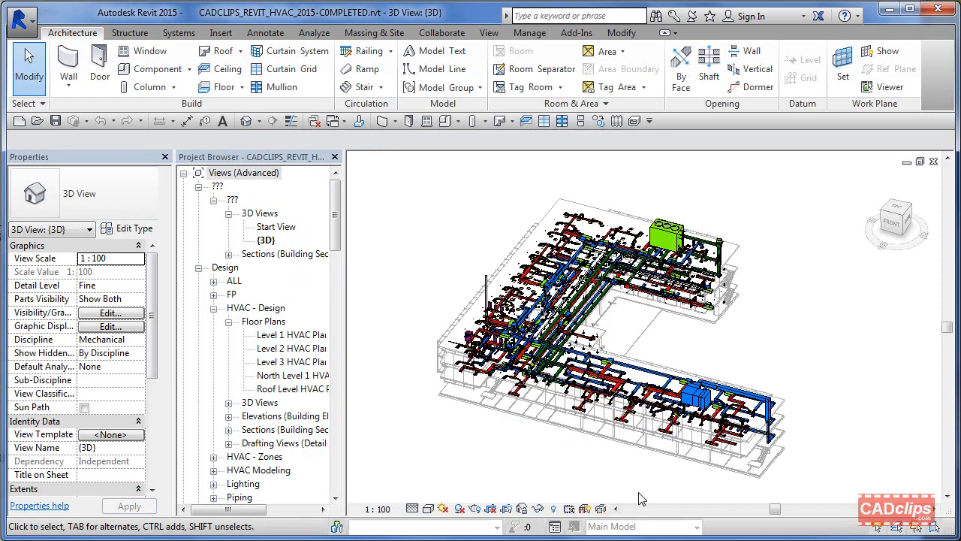
# Inspect the properties of the long blue duct beside the rooftop unit and of a red rectangular duct, leaving nothing selected.
pyautogui.scroll(5, 646, 421)
pyautogui.scroll(2, 646, 420)
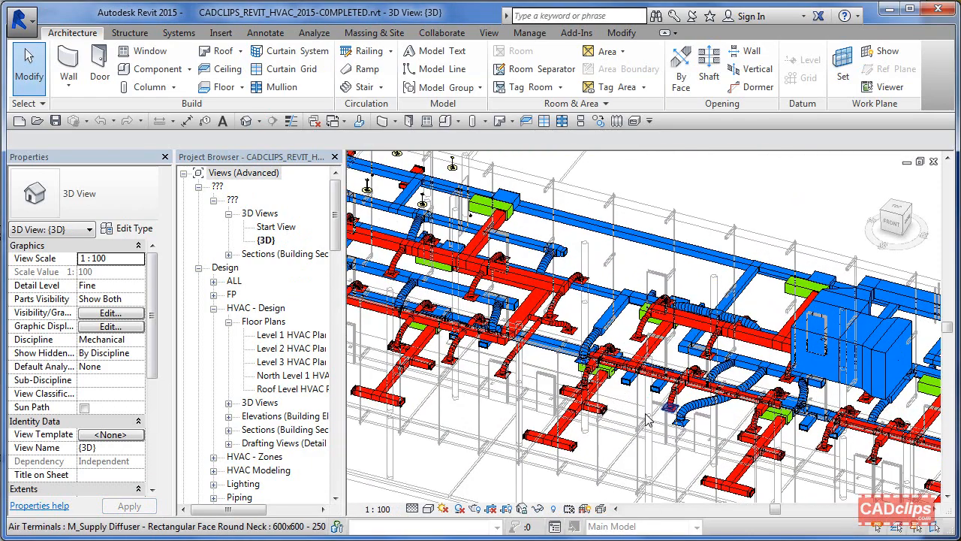
pyautogui.moveTo(646, 420); pyautogui.dragTo(538, 405, button='middle')
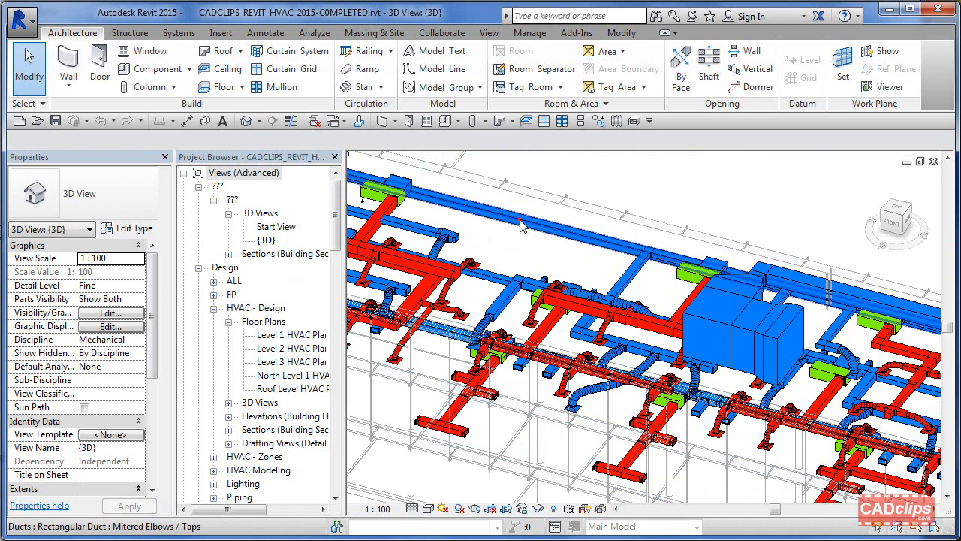
pyautogui.click(523, 226)
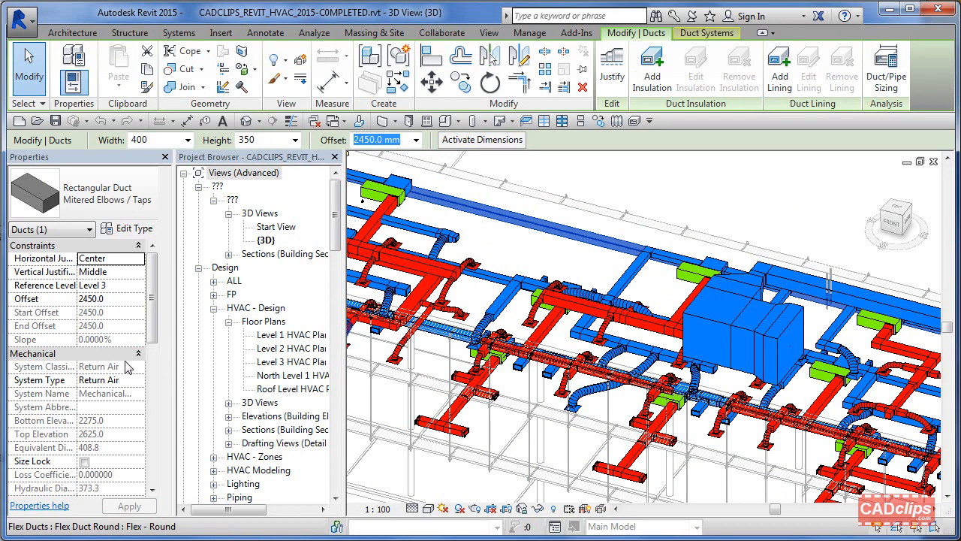
pyautogui.click(539, 269)
pyautogui.click(443, 276)
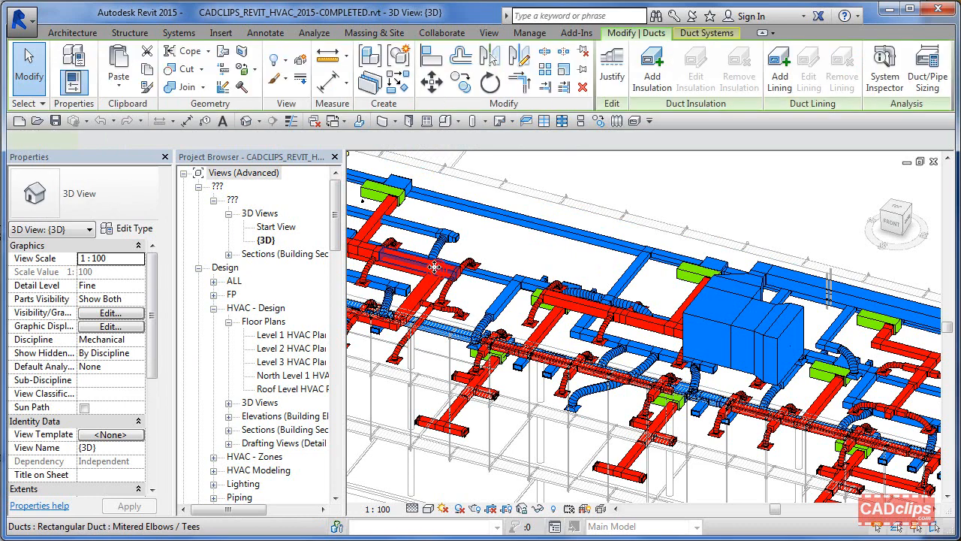
pyautogui.moveTo(644, 324); pyautogui.dragTo(799, 370, button='middle')
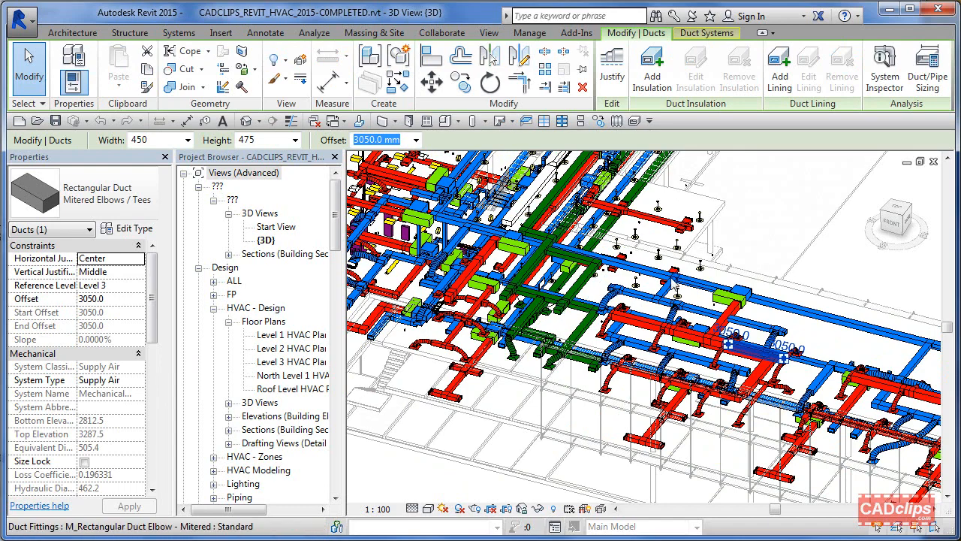
pyautogui.press('Escape')
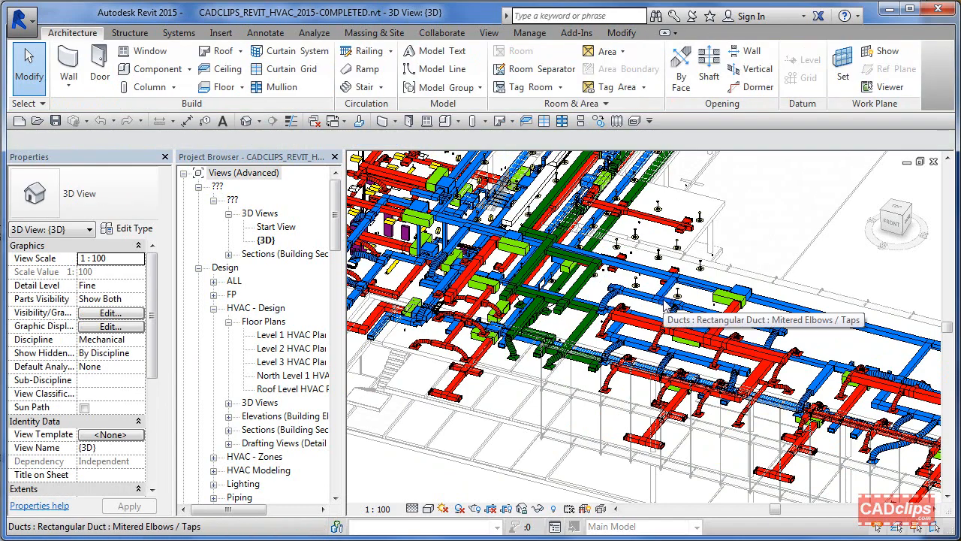
# Review the view filters and their color overrides in the 3D view's Visibility/Graphic Overrides without changing anything.
pyautogui.scroll(-2, 668, 308)
pyautogui.scroll(-2, 668, 309)
pyautogui.moveTo(719, 333); pyautogui.dragTo(599, 354, button='middle')
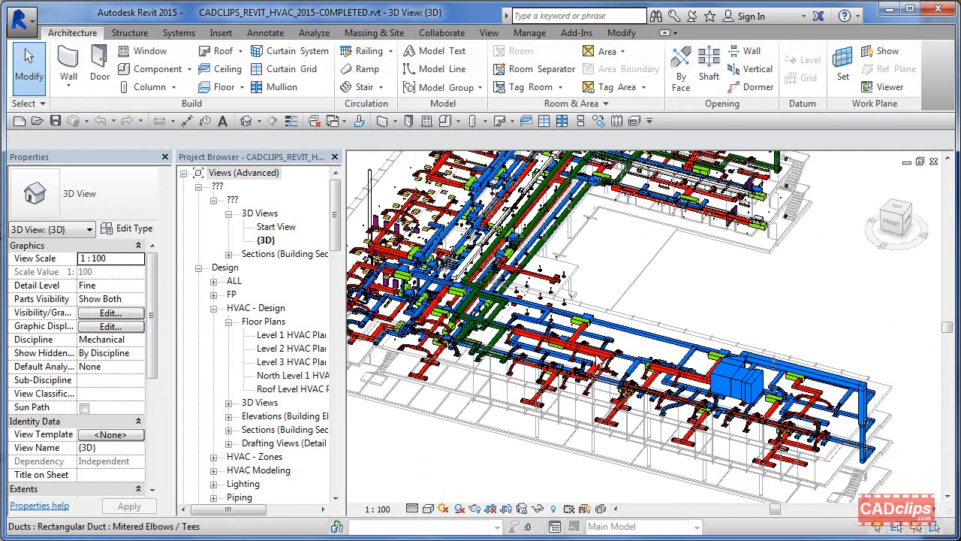
pyautogui.scroll(2, 598, 356)
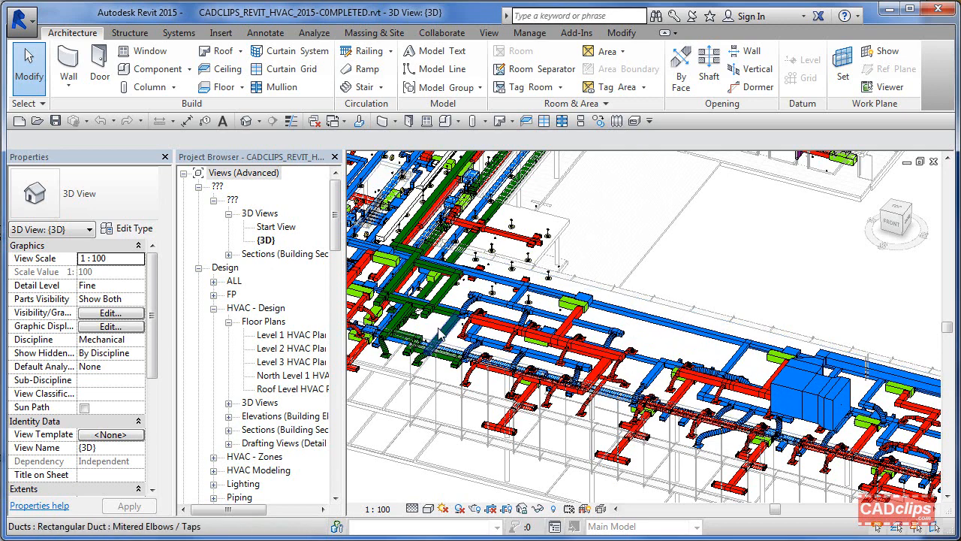
pyautogui.scroll(-2, 412, 360)
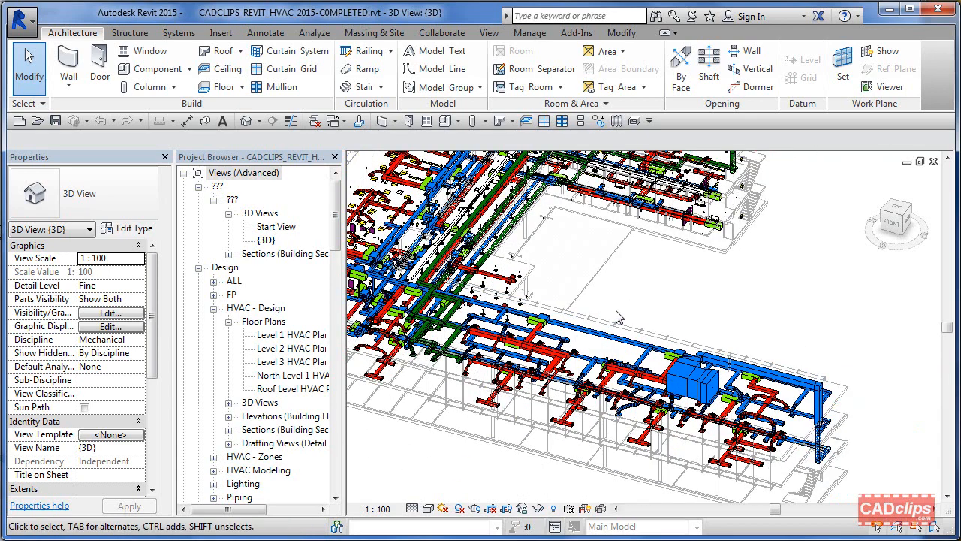
pyautogui.press('v')
pyautogui.press('g')
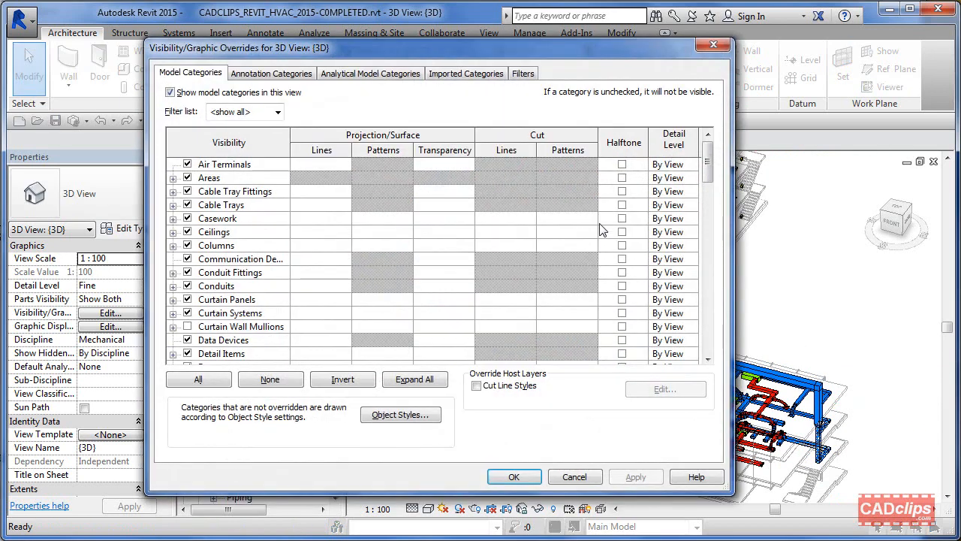
pyautogui.click(525, 73)
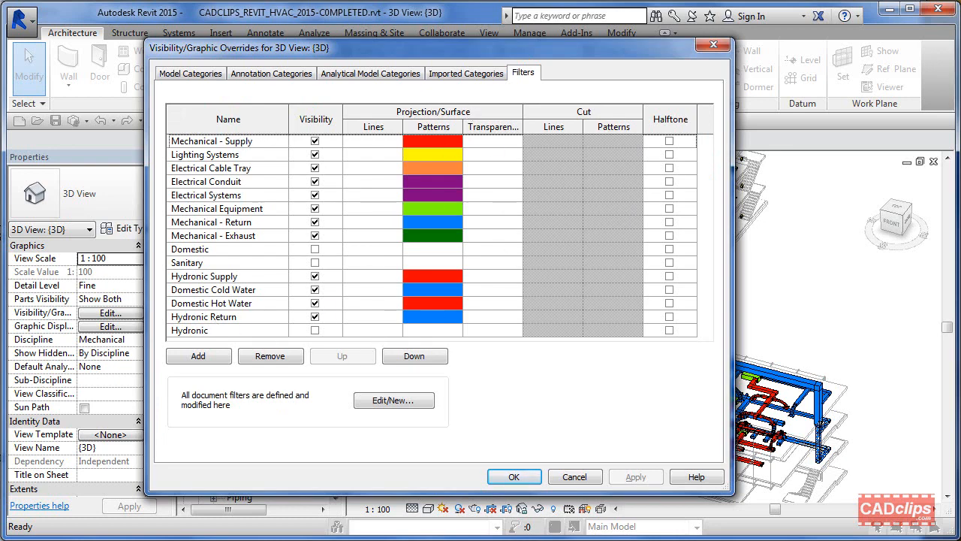
pyautogui.click(578, 477)
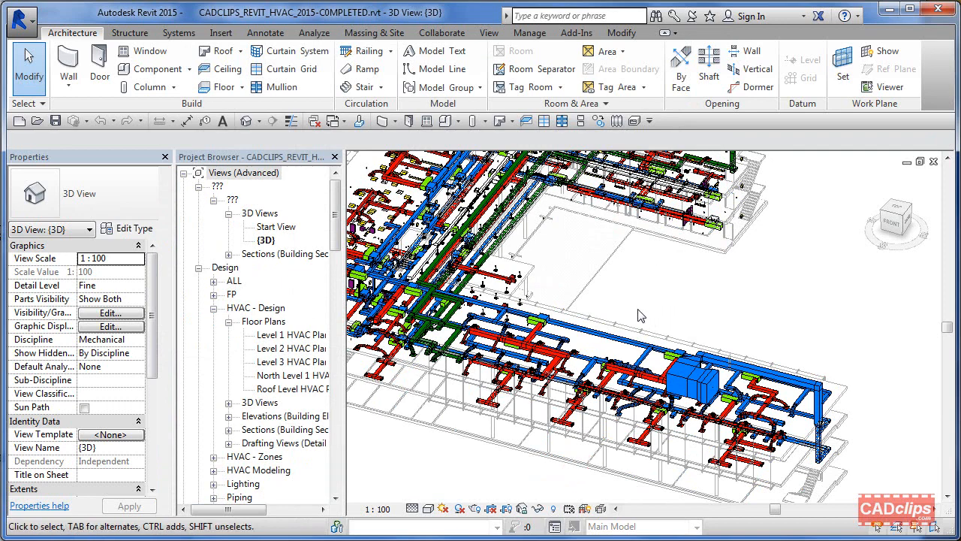
pyautogui.scroll(5, 665, 333)
pyautogui.scroll(-3, 660, 330)
pyautogui.moveTo(658, 329); pyautogui.dragTo(675, 357, button='middle')
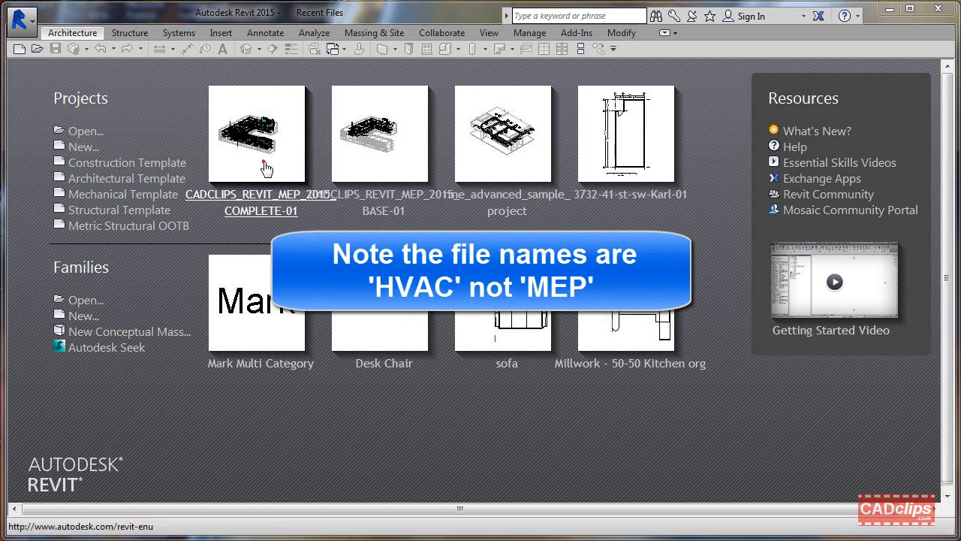
# Open the recent project CADCLIPS_REVIT_MEP_2015_COMPLETE-01 and check the view lock options of its Start View.
pyautogui.click(265, 165)
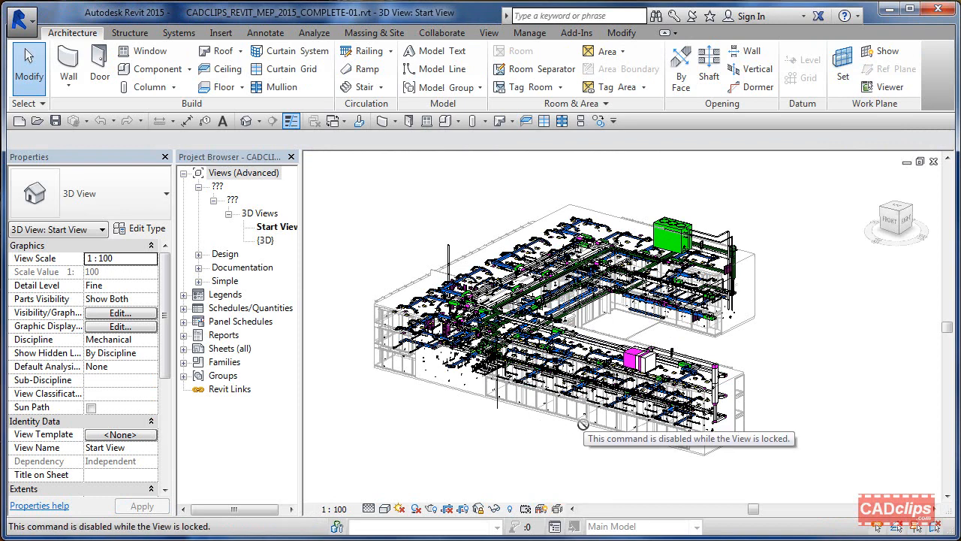
pyautogui.moveTo(594, 428); pyautogui.dragTo(682, 436, button='middle')
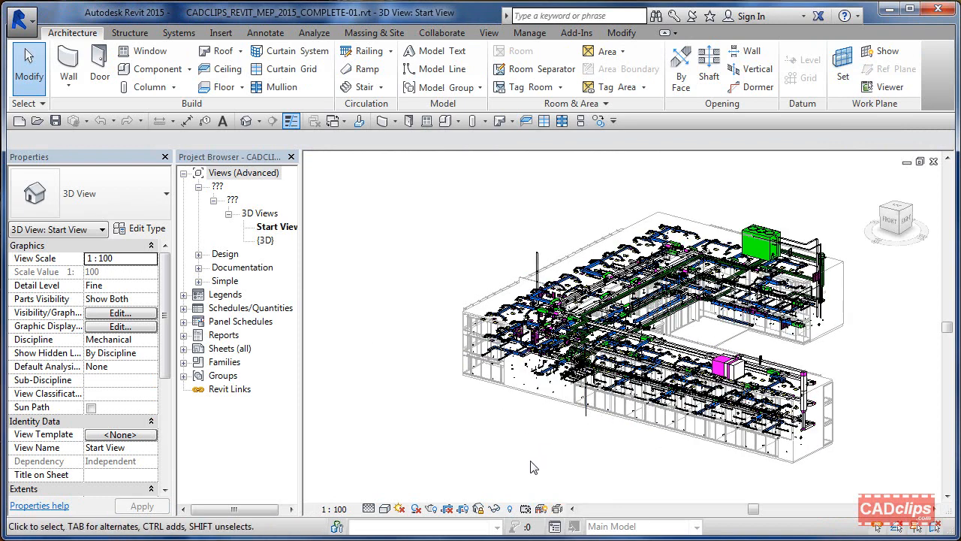
pyautogui.click(479, 509)
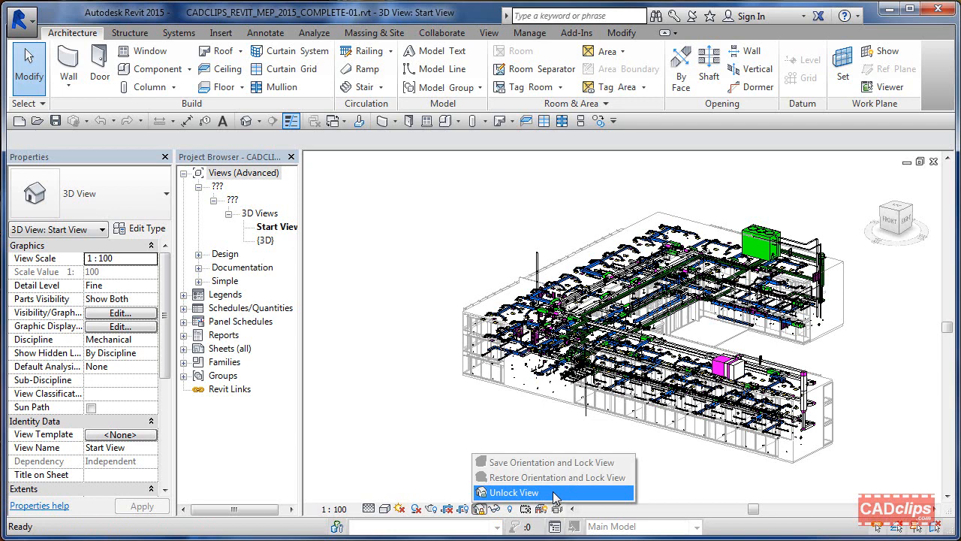
pyautogui.click(517, 448)
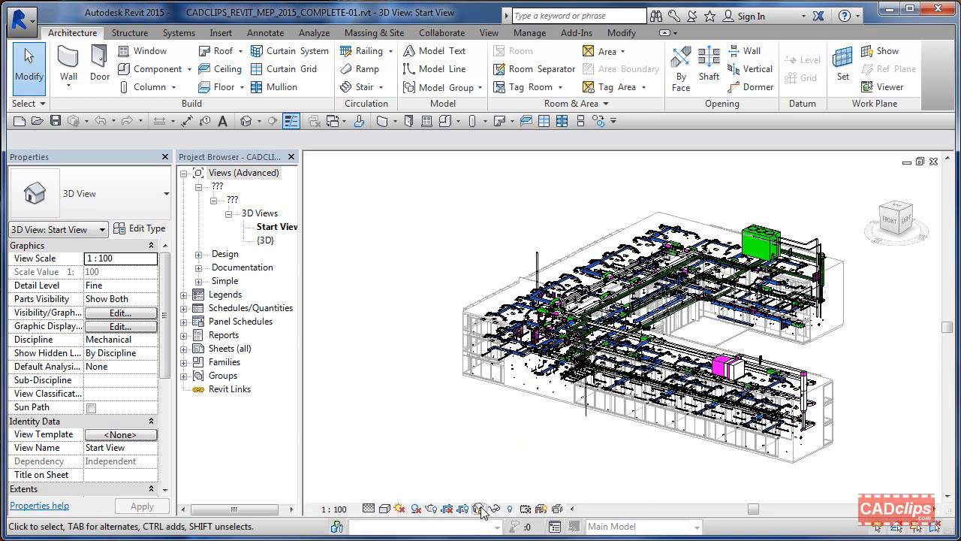
# Switch to the default 3D view and examine the whole MEP building model from several sides.
pyautogui.click(246, 121)
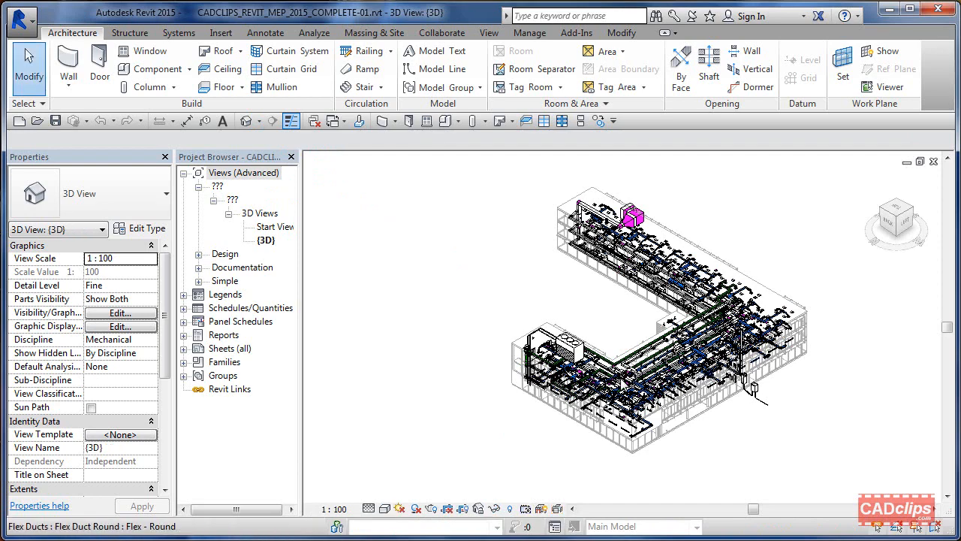
pyautogui.keyDown('shift'); pyautogui.moveTo(753, 388); pyautogui.dragTo(628, 355, button='middle'); pyautogui.keyUp('shift')
pyautogui.scroll(4, 571, 358)
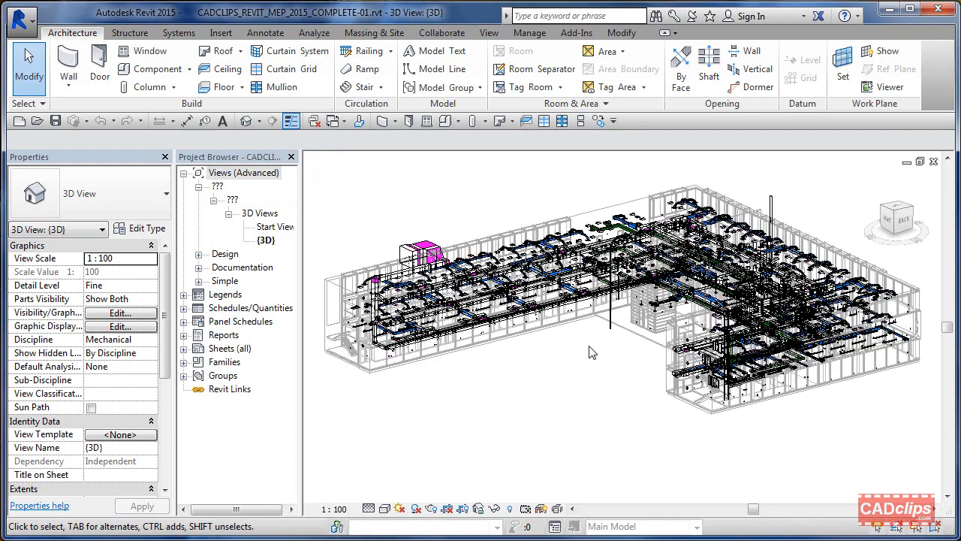
pyautogui.keyDown('shift'); pyautogui.moveTo(571, 358); pyautogui.dragTo(600, 357, button='middle'); pyautogui.keyUp('shift')
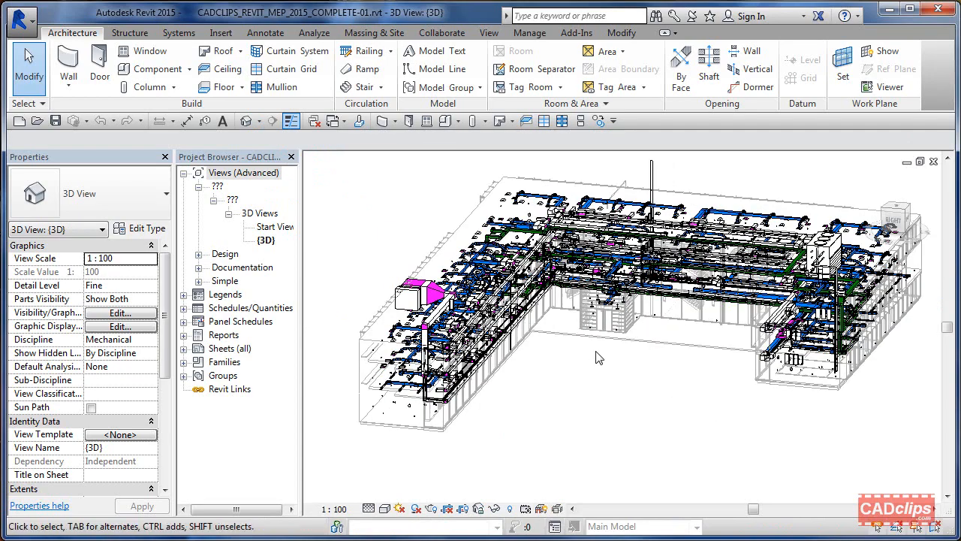
pyautogui.keyDown('shift'); pyautogui.moveTo(532, 368); pyautogui.dragTo(609, 409, button='middle'); pyautogui.keyUp('shift')
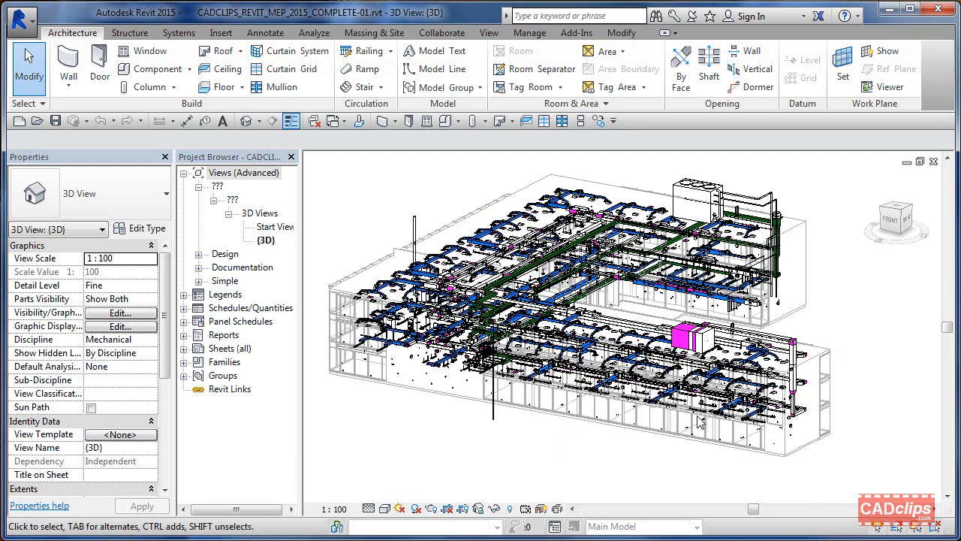
# Examine the ductwork around the magenta rooftop unit and along the wing up to the plumbing fixtures.
pyautogui.scroll(5, 808, 338)
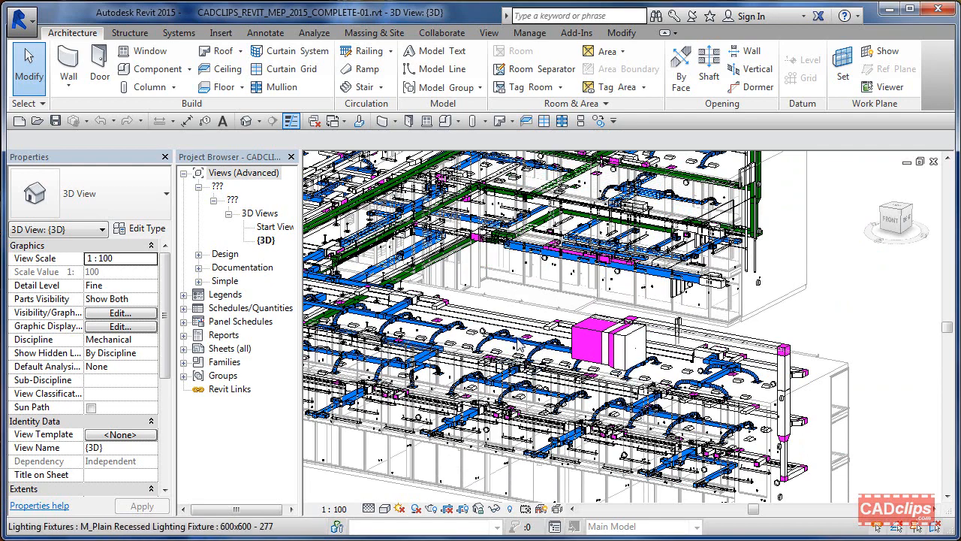
pyautogui.scroll(3, 516, 349)
pyautogui.scroll(3, 515, 347)
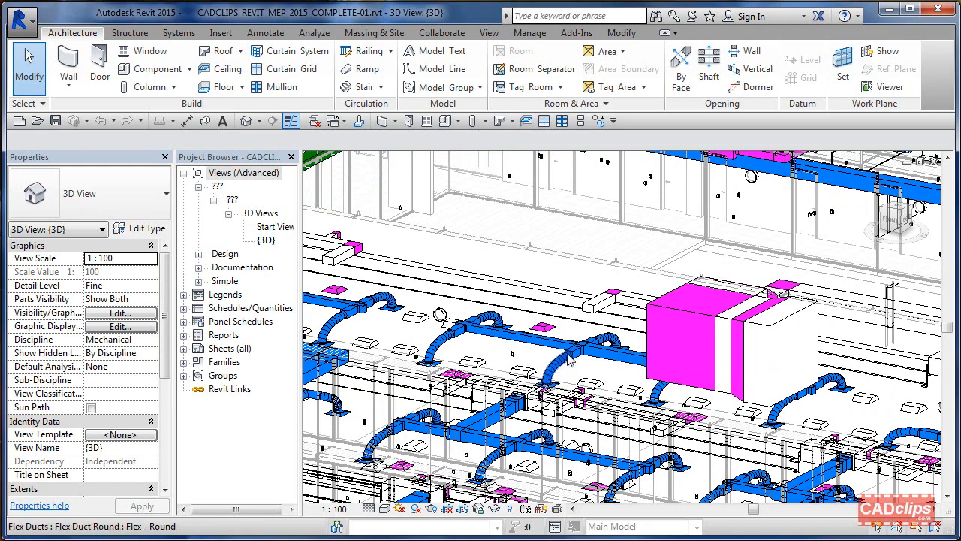
pyautogui.scroll(-5, 568, 361)
pyautogui.scroll(3, 534, 369)
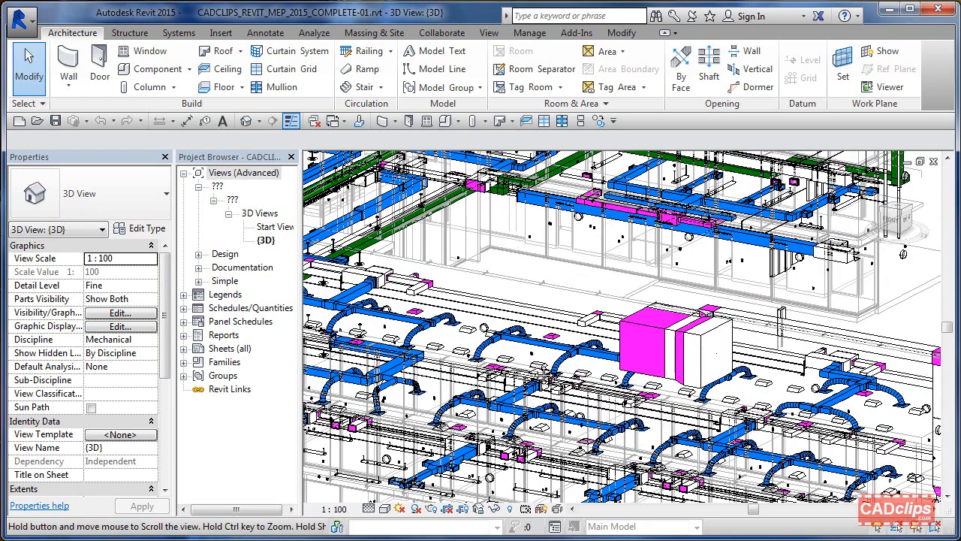
pyautogui.moveTo(543, 374); pyautogui.dragTo(711, 366, button='middle')
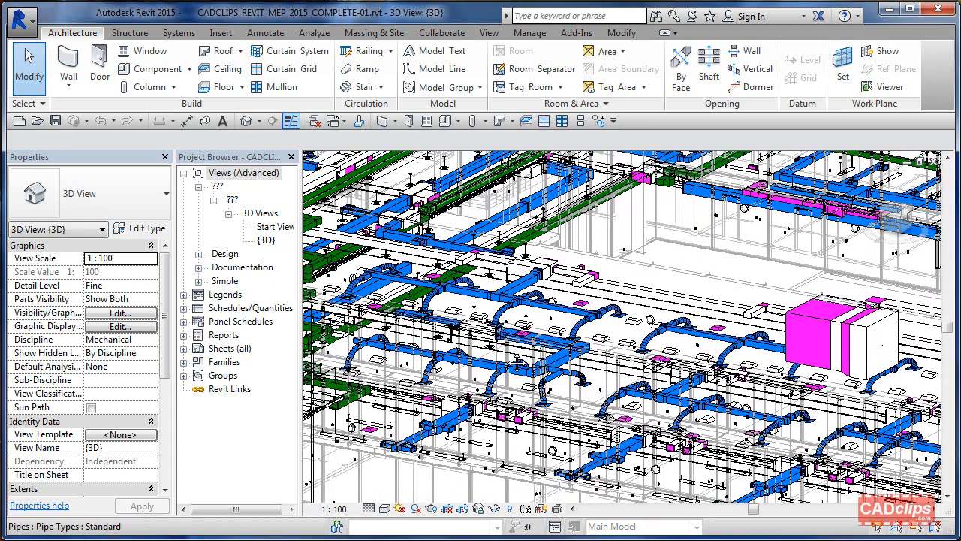
pyautogui.moveTo(518, 364); pyautogui.dragTo(627, 355, button='middle')
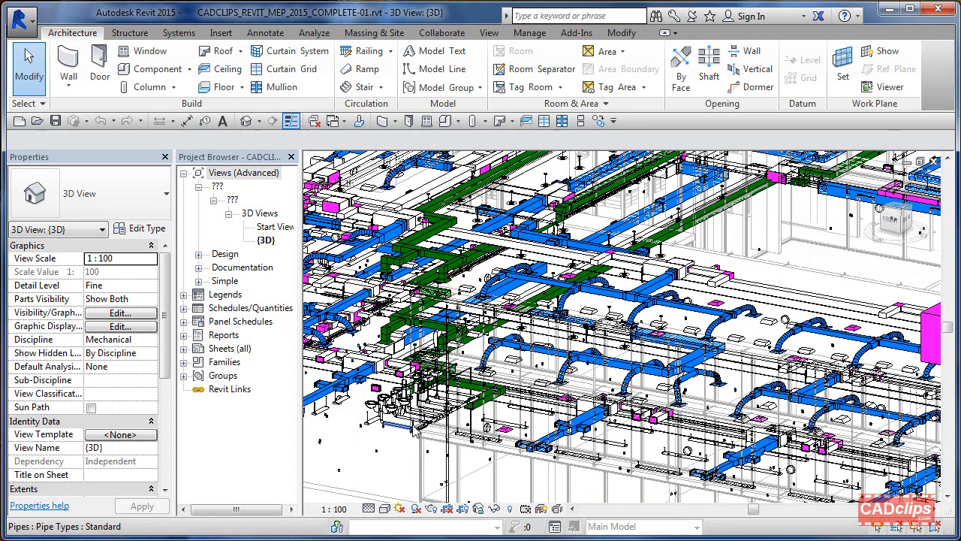
pyautogui.scroll(2, 414, 430)
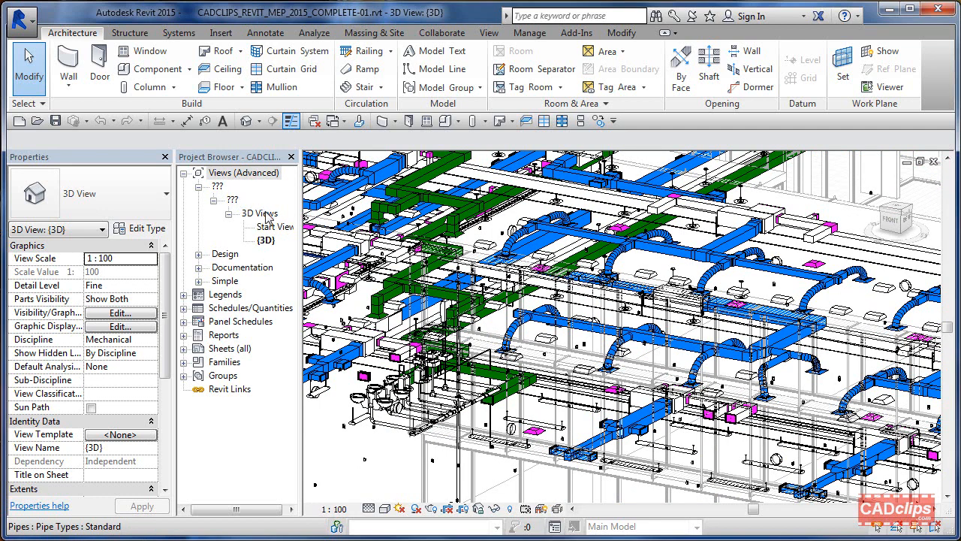
# Open the Start View and examine the color-coded ducts, lighting fixtures and sanitary piping around the washroom fixtures.
pyautogui.doubleClick(276, 227)
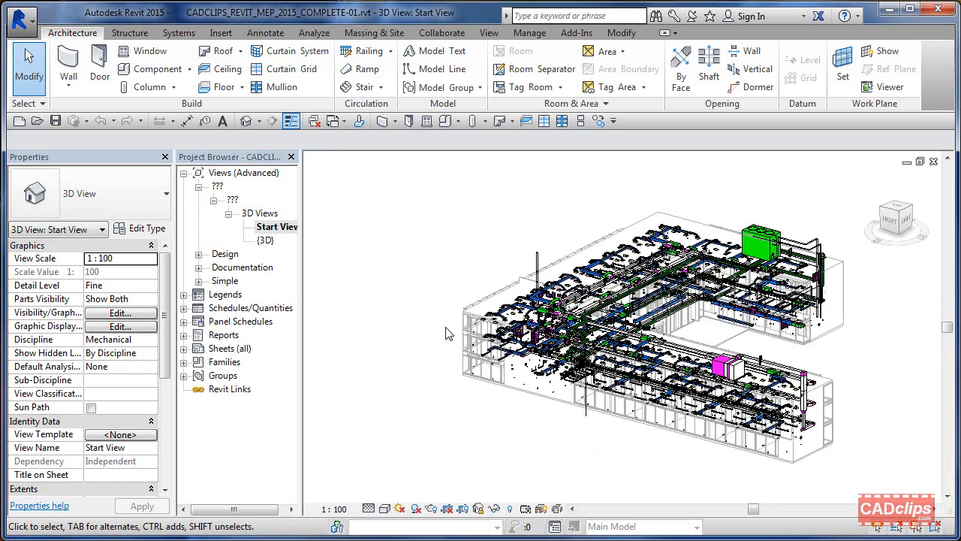
pyautogui.scroll(4, 621, 371)
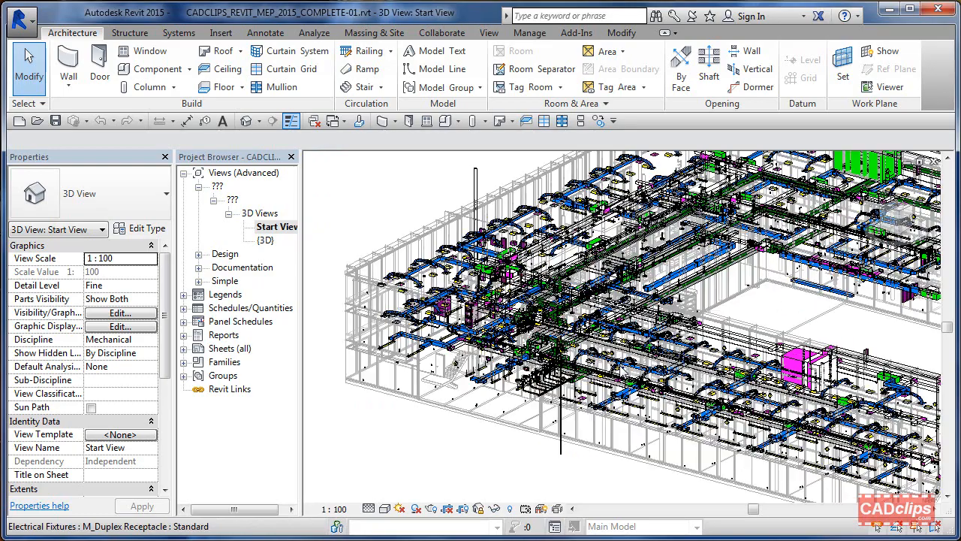
pyautogui.scroll(5, 622, 372)
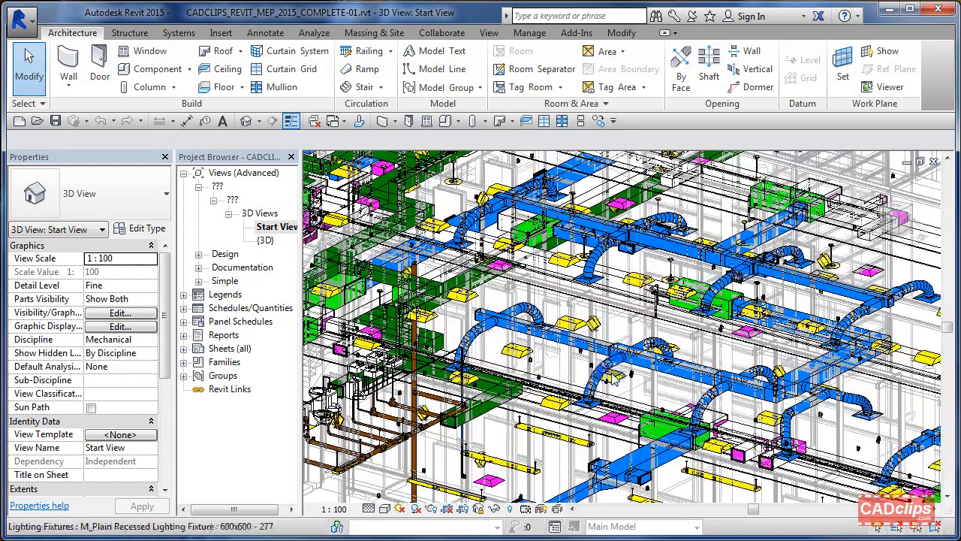
pyautogui.moveTo(408, 501); pyautogui.dragTo(490, 407, button='middle')
pyautogui.scroll(2, 470, 407)
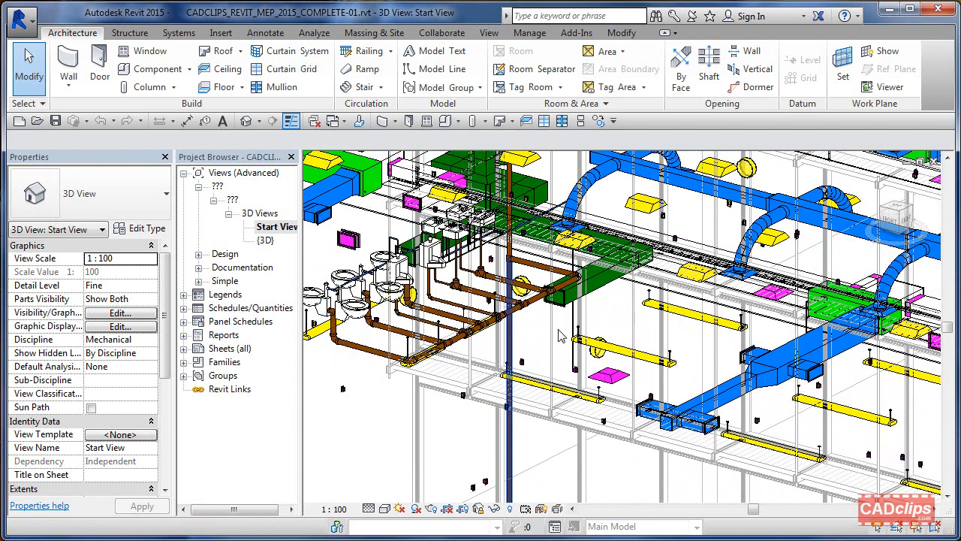
pyautogui.moveTo(562, 353); pyautogui.dragTo(462, 406, button='middle')
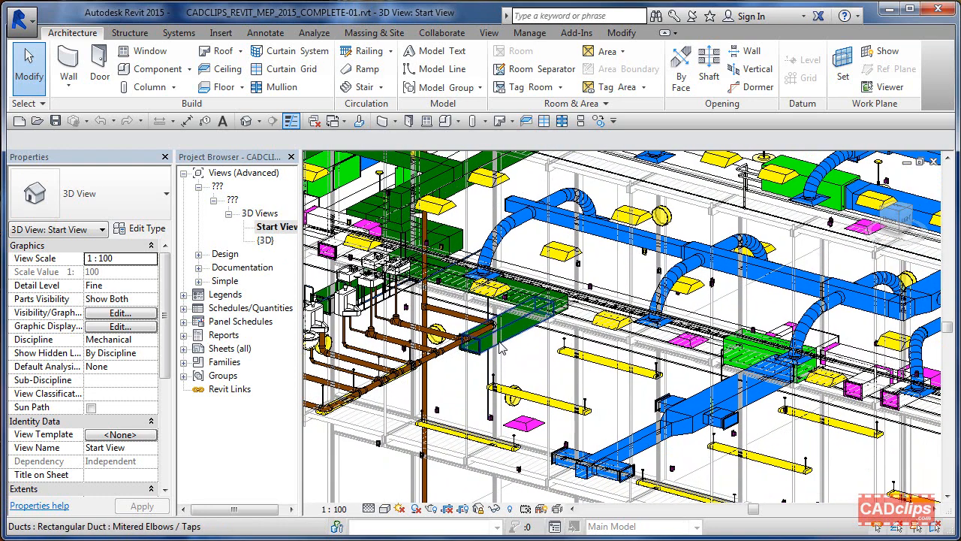
pyautogui.scroll(-3, 522, 356)
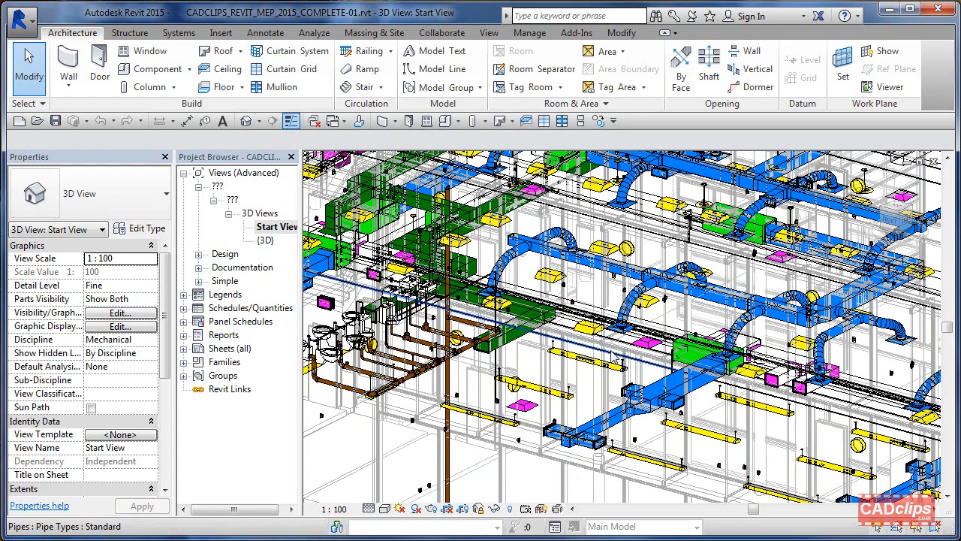
# Examine the recessed lighting fixtures, ladder cable tray and duplex receptacles along the wing beside the rooftop unit.
pyautogui.scroll(2, 552, 359)
pyautogui.moveTo(565, 361); pyautogui.dragTo(323, 293, button='middle')
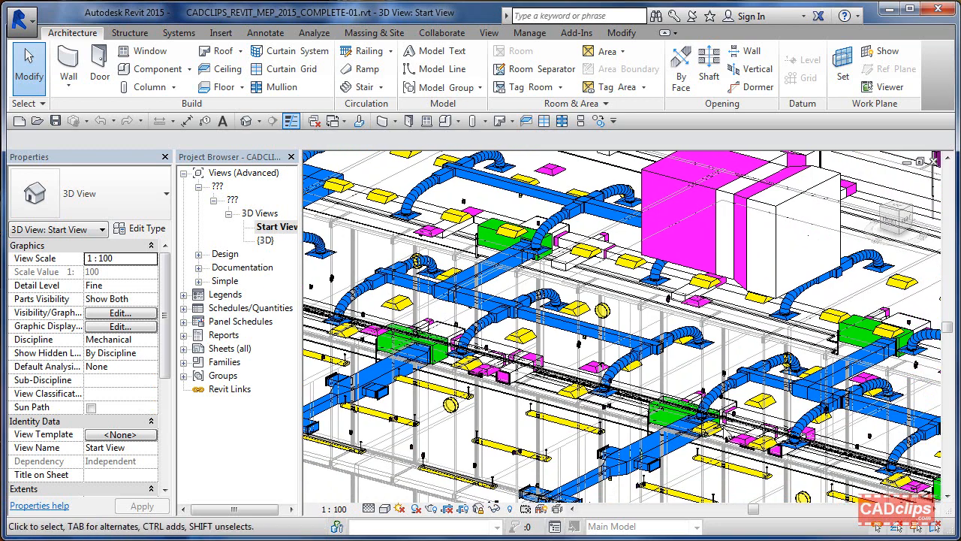
pyautogui.moveTo(741, 448); pyautogui.dragTo(570, 389, button='middle')
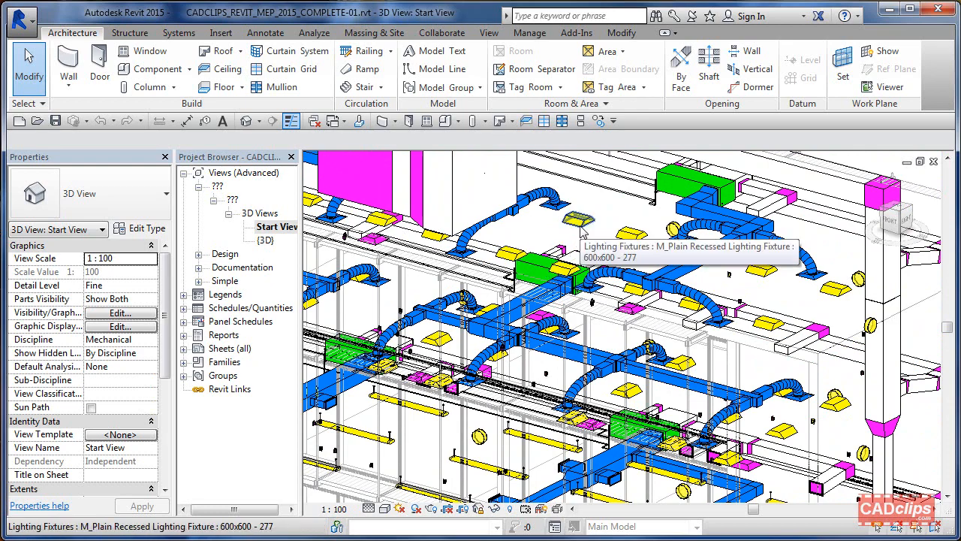
pyautogui.scroll(5, 853, 495)
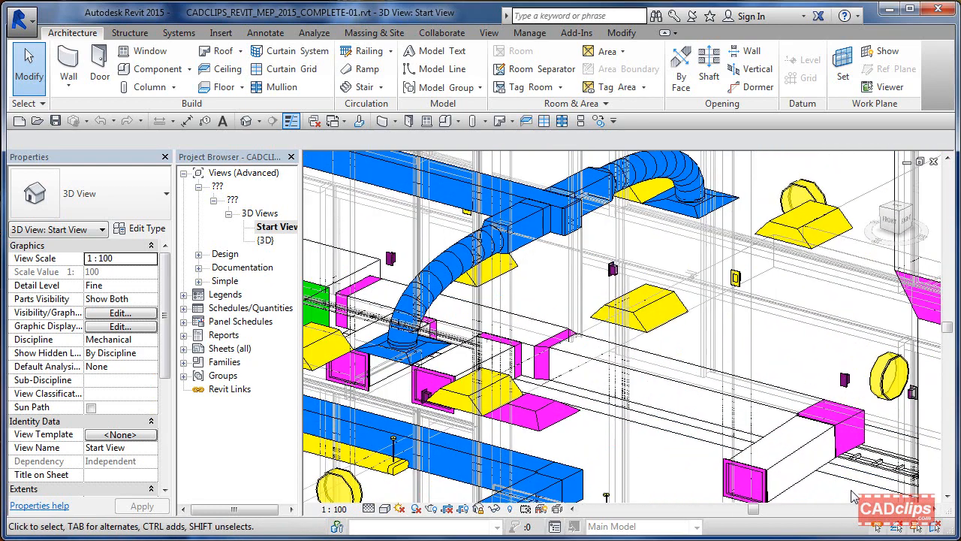
pyautogui.scroll(4, 853, 495)
pyautogui.moveTo(856, 492); pyautogui.dragTo(602, 426, button='middle')
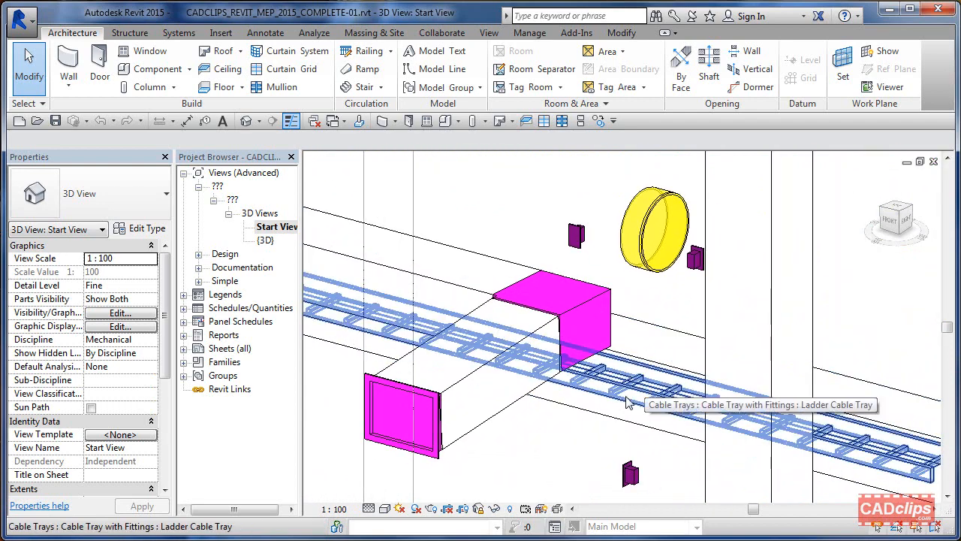
pyautogui.scroll(-3, 541, 458)
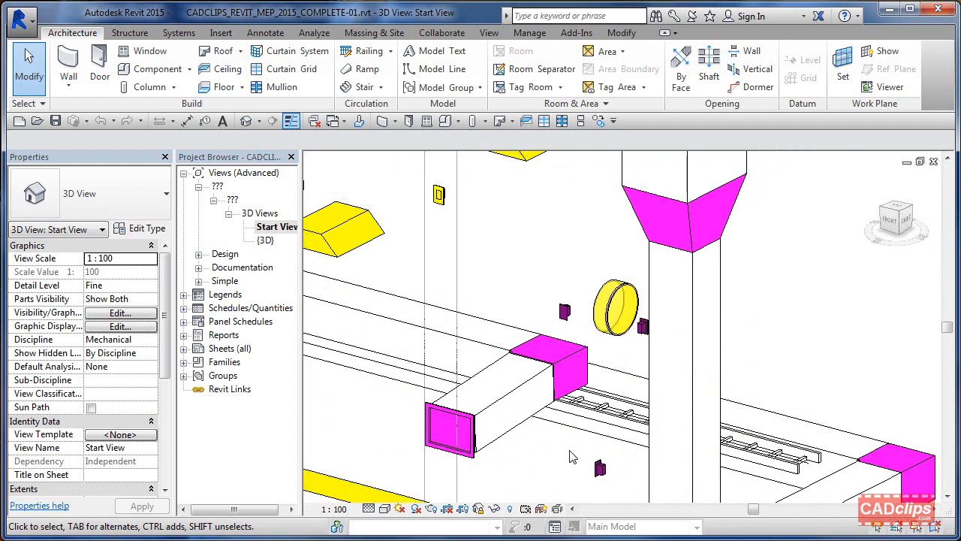
pyautogui.scroll(4, 599, 469)
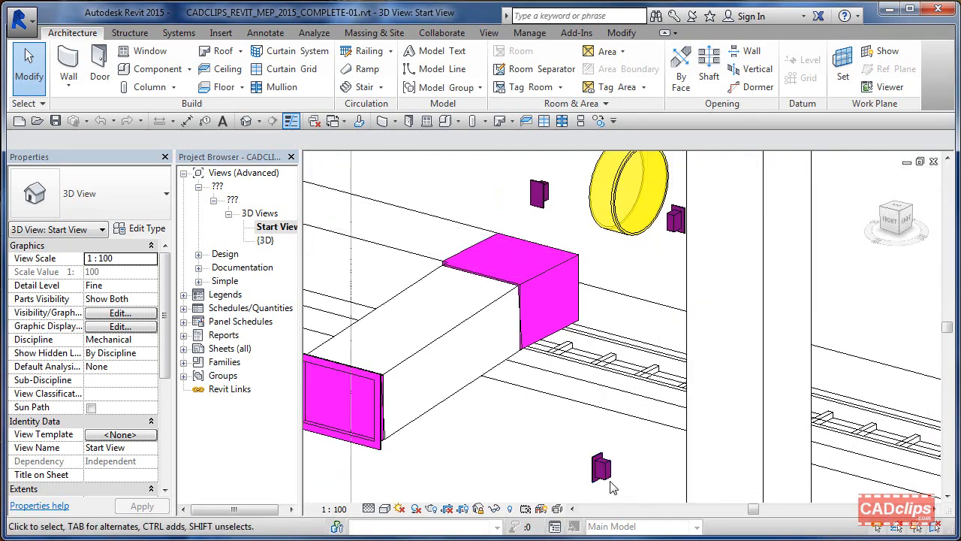
pyautogui.scroll(-4, 605, 476)
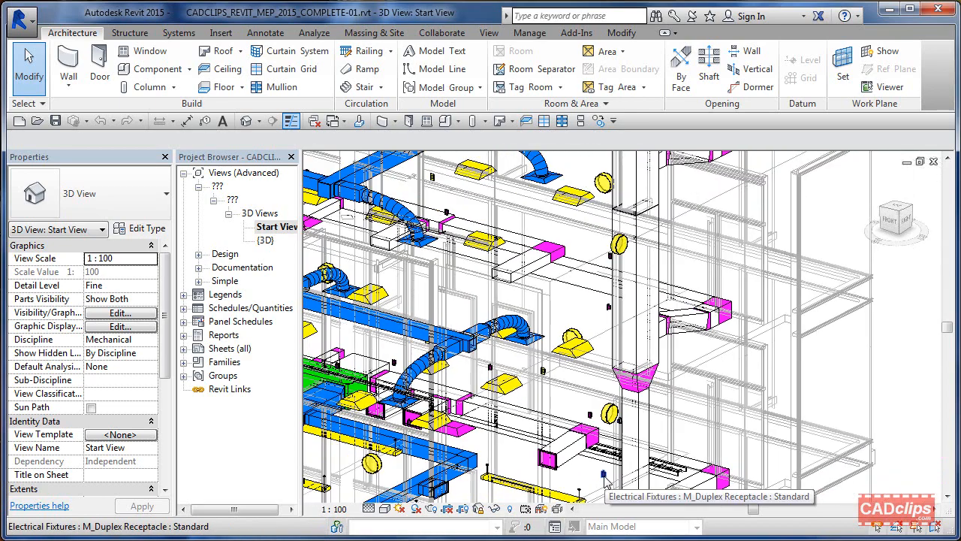
# Examine the ductwork back along the wing, past the washroom fixtures, to the electrical panels at the building corner.
pyautogui.moveTo(401, 350); pyautogui.dragTo(626, 370, button='middle')
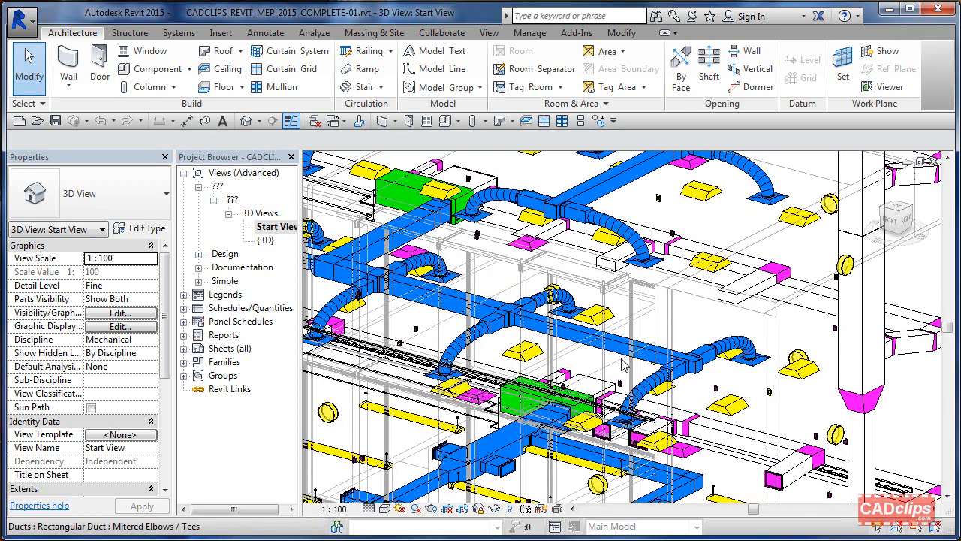
pyautogui.scroll(-3, 621, 359)
pyautogui.moveTo(513, 362); pyautogui.dragTo(656, 385, button='middle')
pyautogui.moveTo(408, 278); pyautogui.dragTo(638, 330, button='middle')
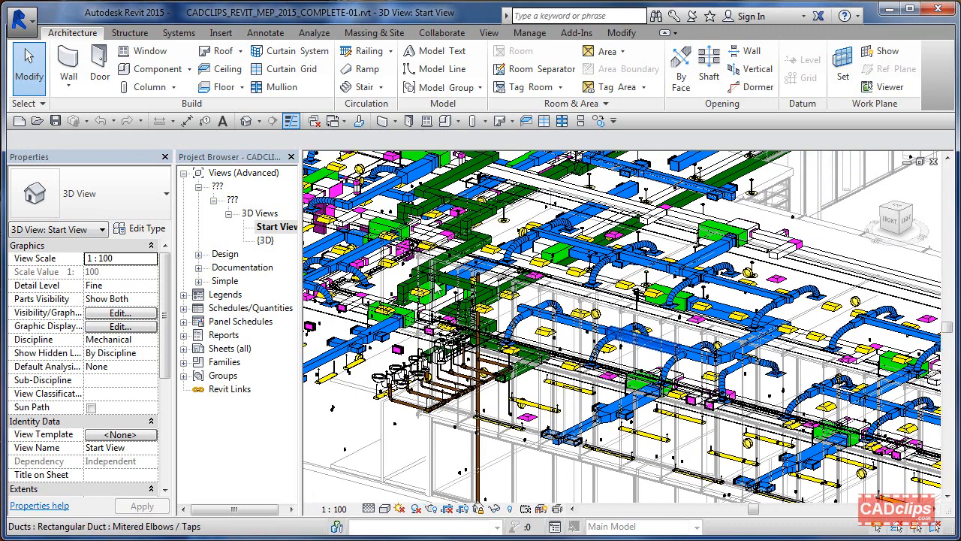
pyautogui.moveTo(435, 286); pyautogui.dragTo(692, 358, button='middle')
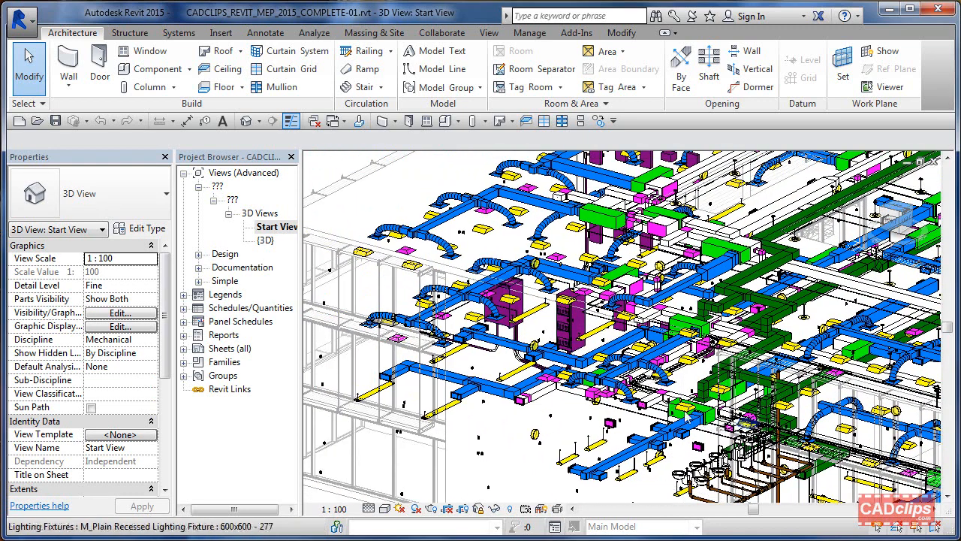
pyautogui.scroll(-5, 604, 359)
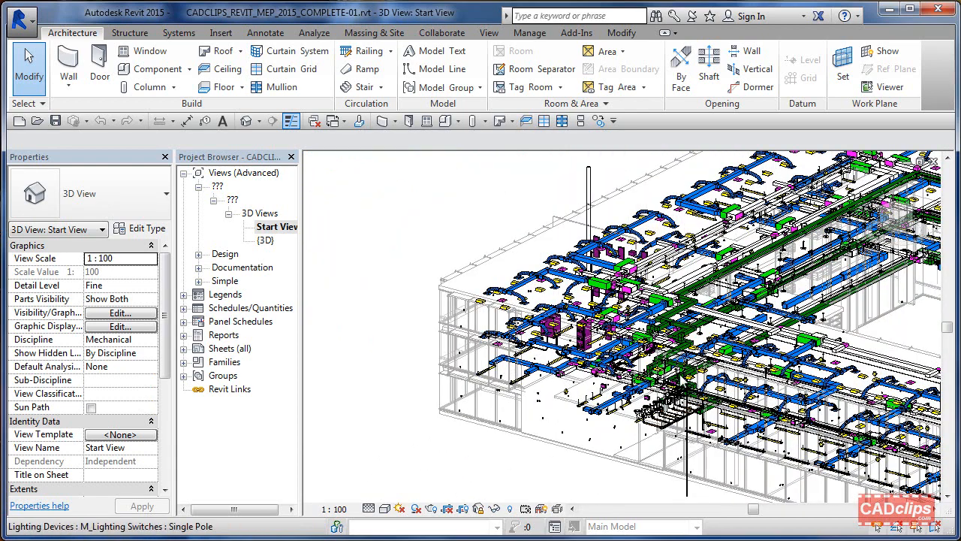
pyautogui.moveTo(689, 382); pyautogui.dragTo(531, 371, button='middle')
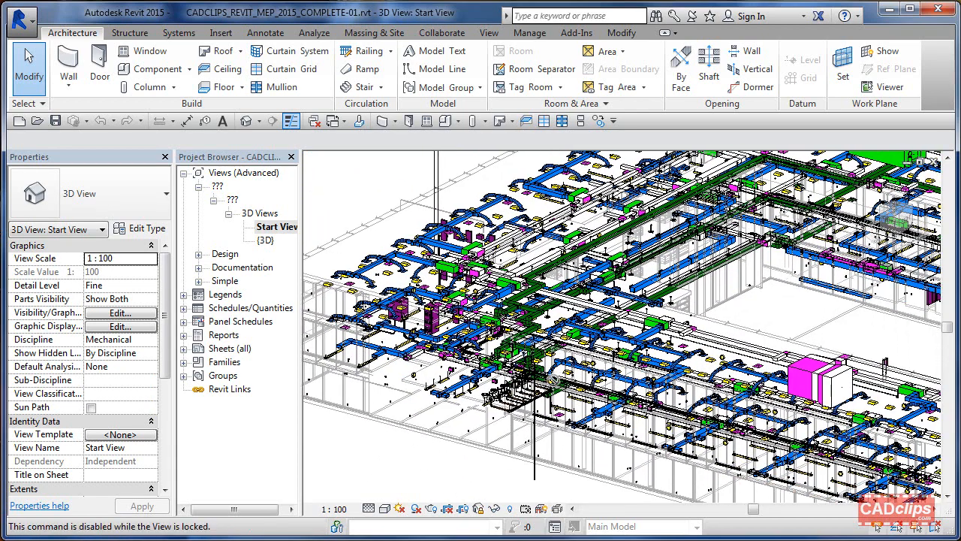
# Unlock the Start View and orbit to inspect the purple electrical equipment and surrounding ducts.
pyautogui.click(486, 511)
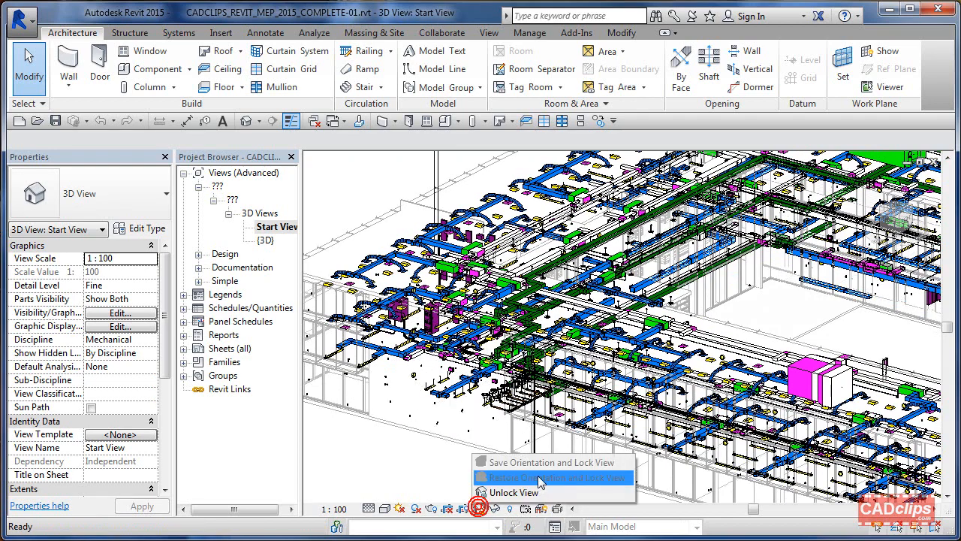
pyautogui.click(517, 491)
pyautogui.keyDown('shift'); pyautogui.moveTo(537, 441); pyautogui.dragTo(614, 436, button='middle'); pyautogui.keyUp('shift')
pyautogui.keyDown('shift'); pyautogui.moveTo(690, 432); pyautogui.dragTo(609, 377, button='middle'); pyautogui.keyUp('shift')
pyautogui.scroll(5, 658, 441)
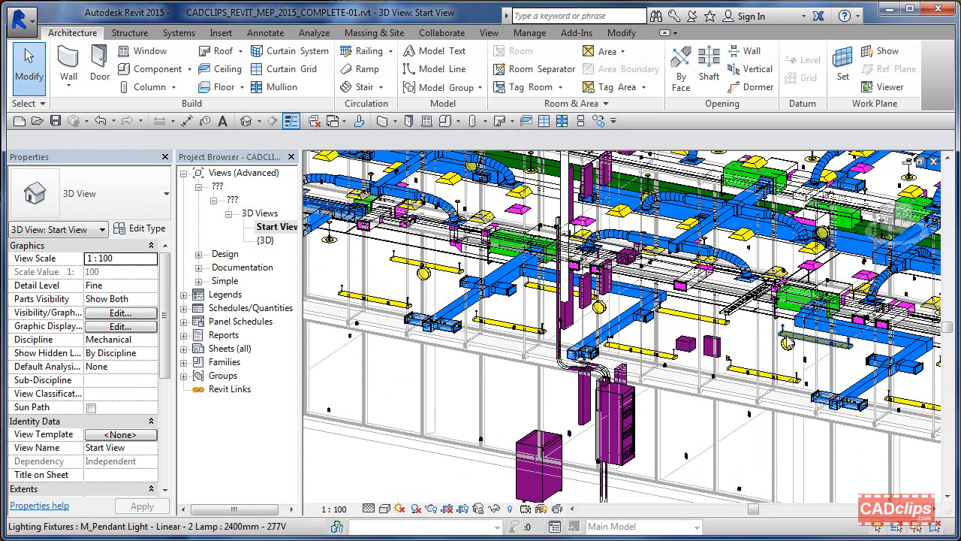
pyautogui.keyDown('shift'); pyautogui.moveTo(772, 387); pyautogui.dragTo(749, 369, button='middle'); pyautogui.keyUp('shift')
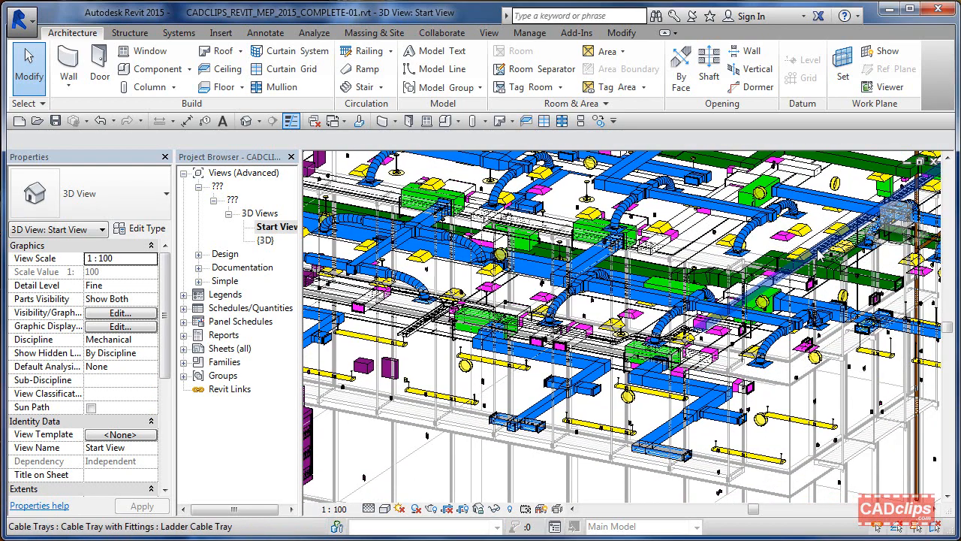
# Examine the washroom side of the building and the whole MEP model from the front and above.
pyautogui.keyDown('shift'); pyautogui.moveTo(782, 333); pyautogui.dragTo(647, 339, button='middle'); pyautogui.keyUp('shift')
pyautogui.scroll(-3, 647, 339)
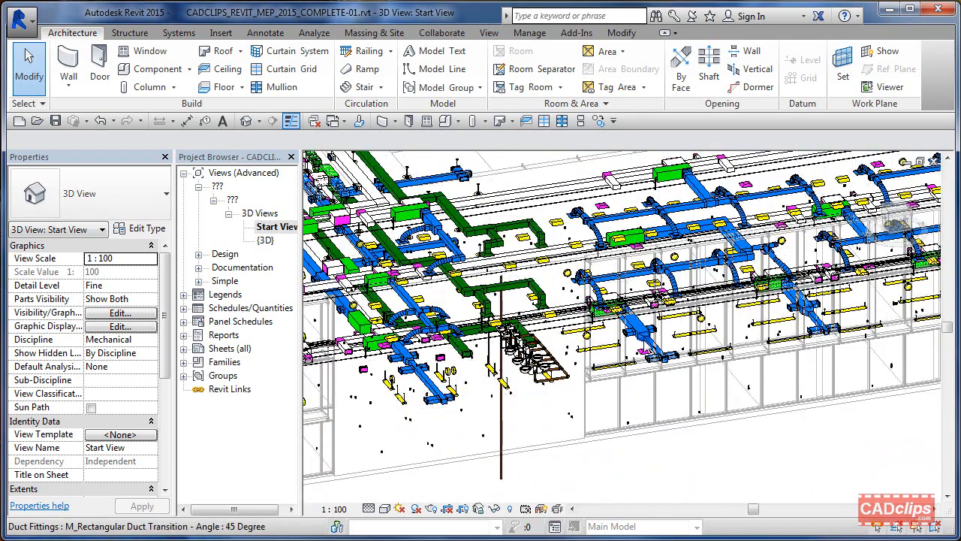
pyautogui.scroll(-5, 642, 351)
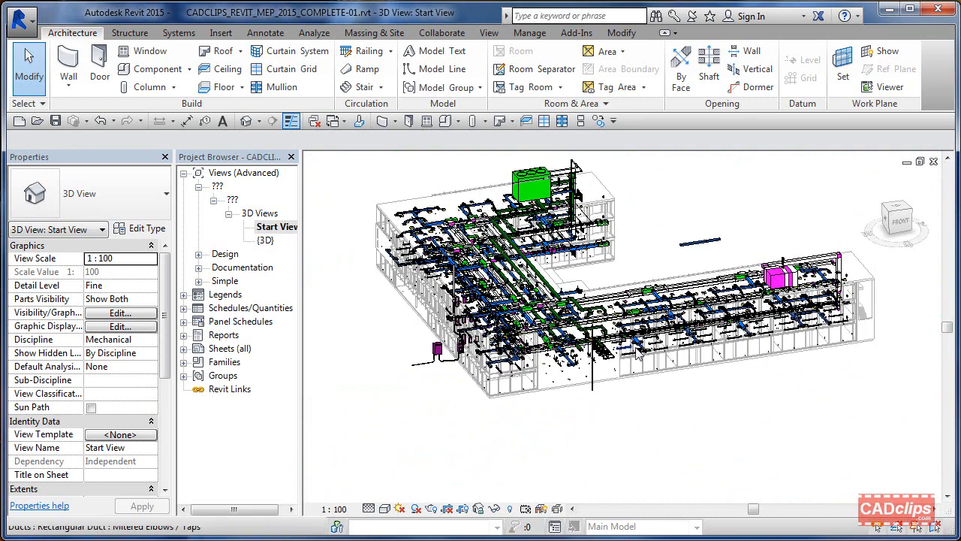
pyautogui.keyDown('shift'); pyautogui.moveTo(638, 357); pyautogui.dragTo(657, 352, button='middle'); pyautogui.keyUp('shift')
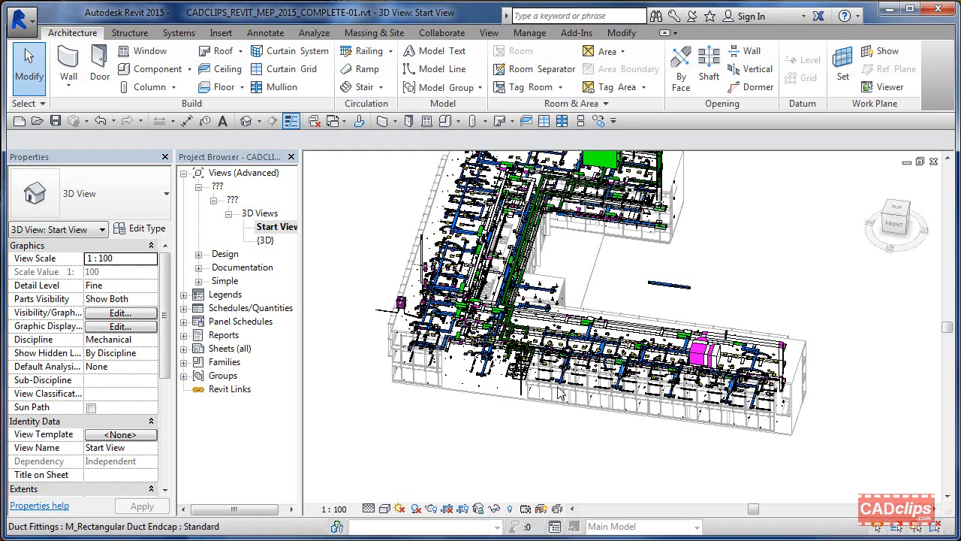
pyautogui.scroll(2, 557, 387)
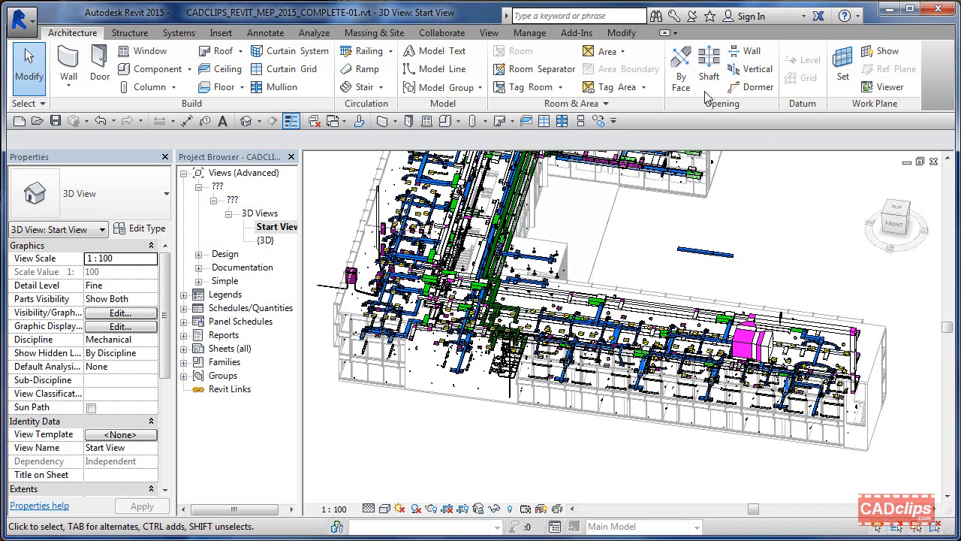
# Show the System Browser, expand the Unassigned, Mechanical and Exhaust Air groups, and highlight Mechanical Exhaust Air 2.
pyautogui.click(487, 33)
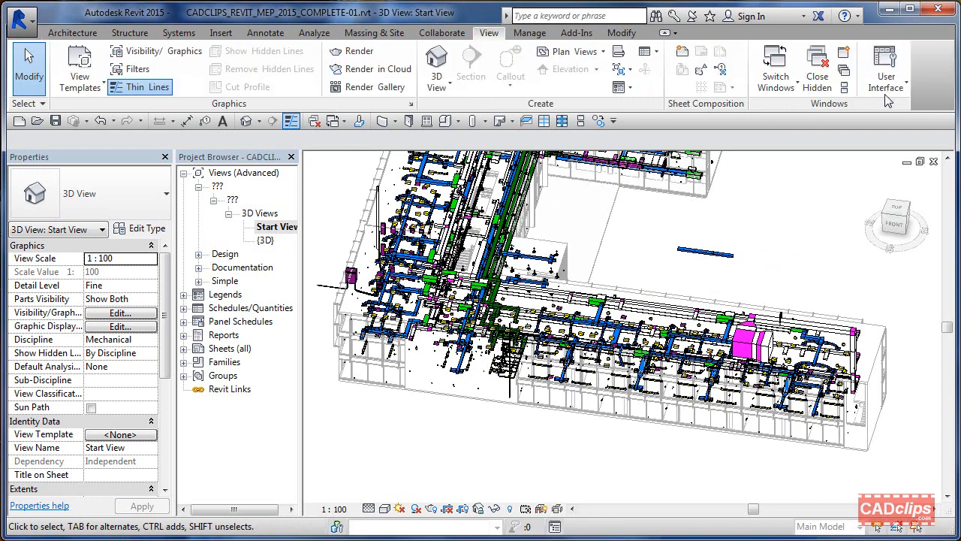
pyautogui.click(894, 84)
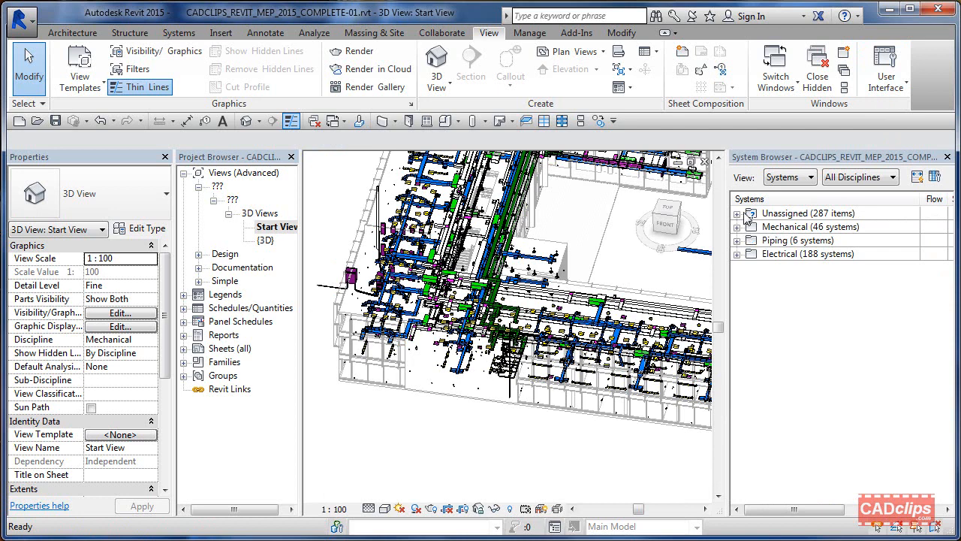
pyautogui.click(737, 214)
pyautogui.click(737, 267)
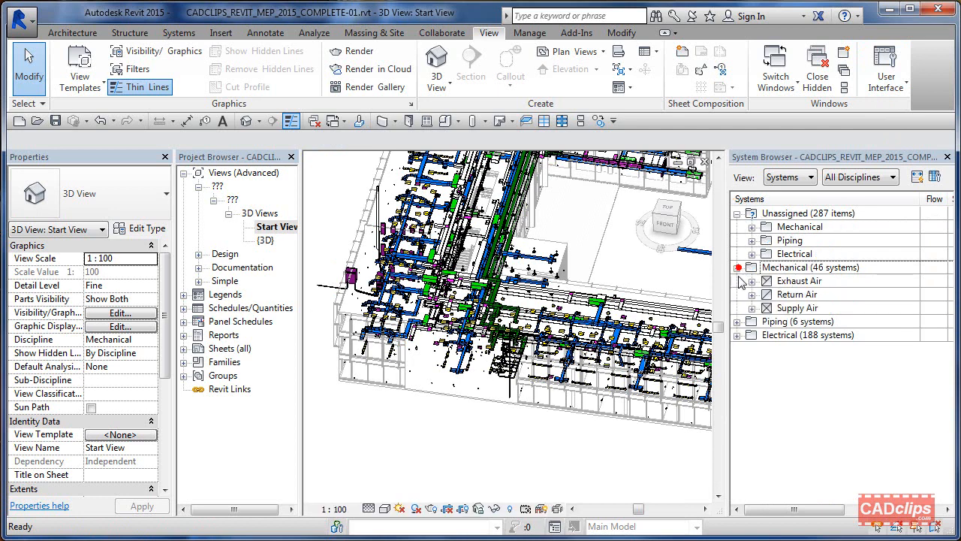
pyautogui.click(752, 280)
pyautogui.click(788, 308)
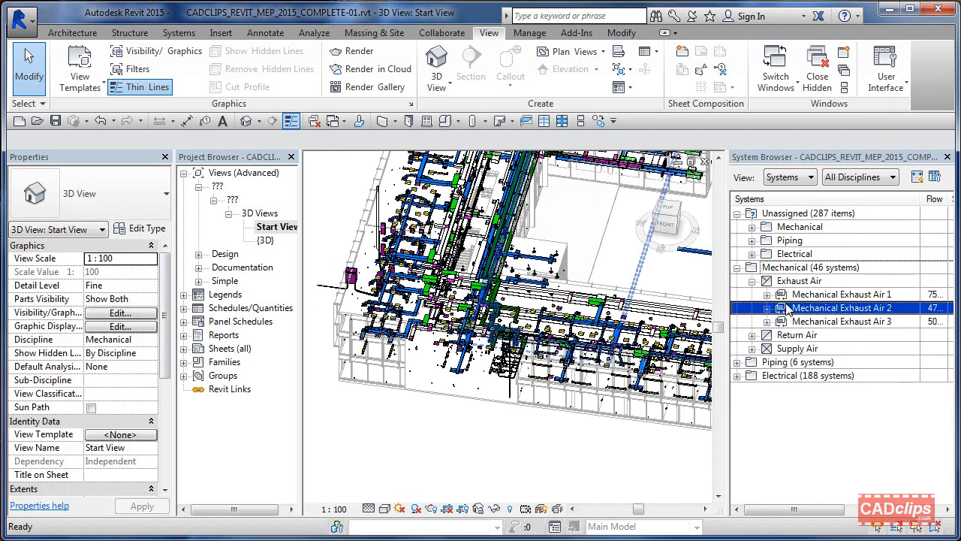
# Inspect the two exhaust grilles of Mechanical Exhaust Air 1 and the Mechanical Exhaust Air 2 duct system.
pyautogui.click(766, 295)
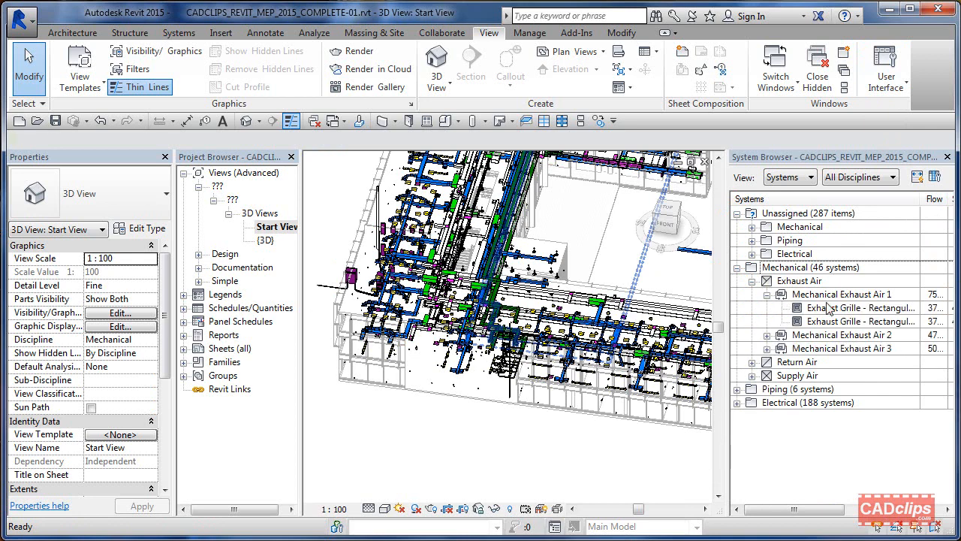
pyautogui.click(828, 308)
pyautogui.click(831, 320)
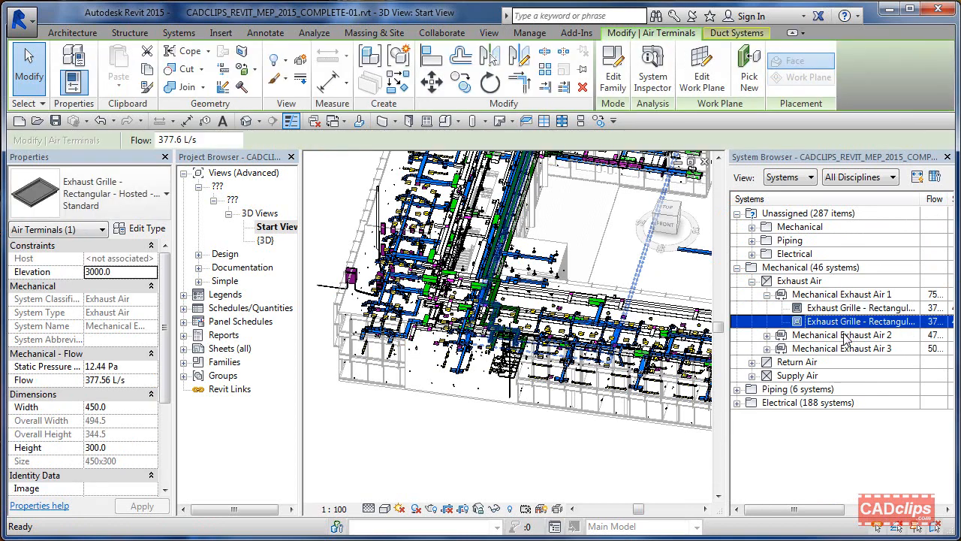
pyautogui.click(840, 336)
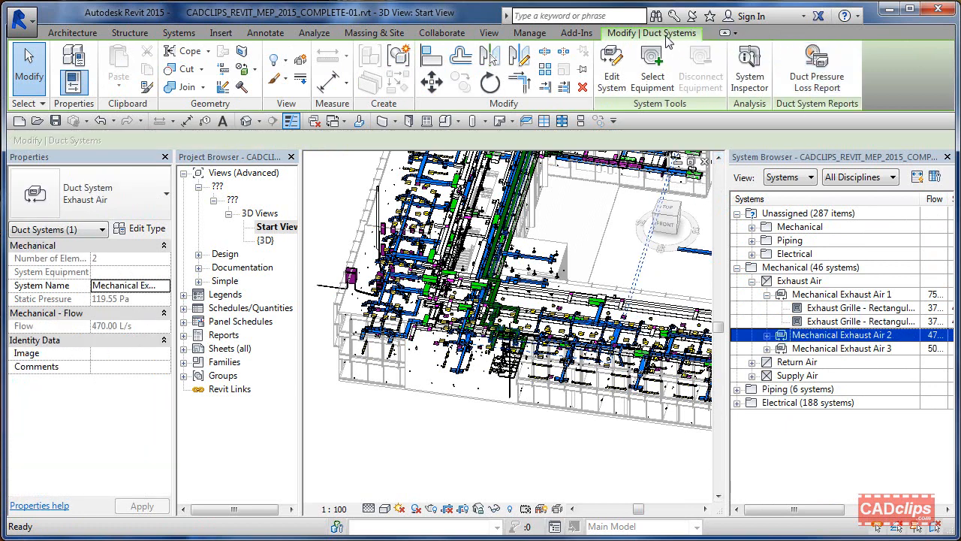
# Hide the System Browser.
pyautogui.click(493, 34)
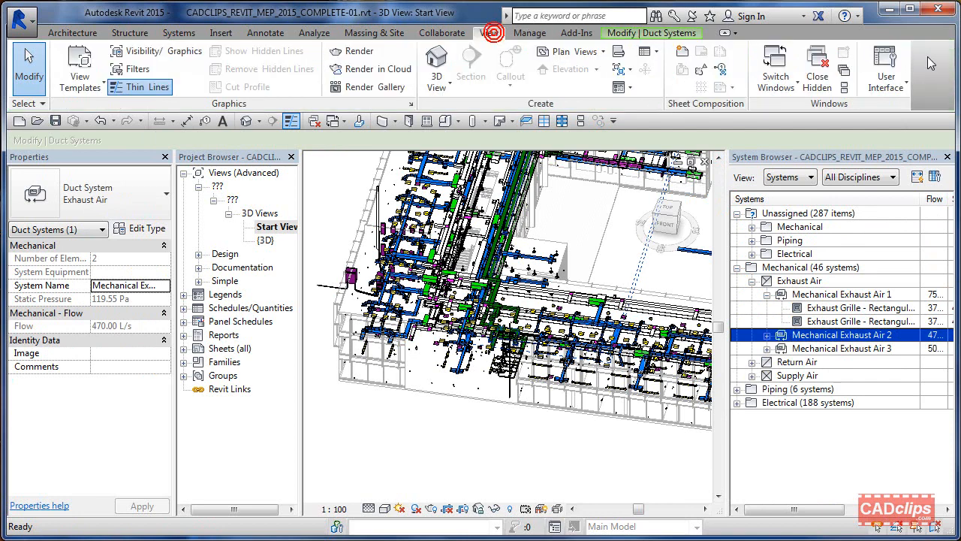
pyautogui.click(898, 73)
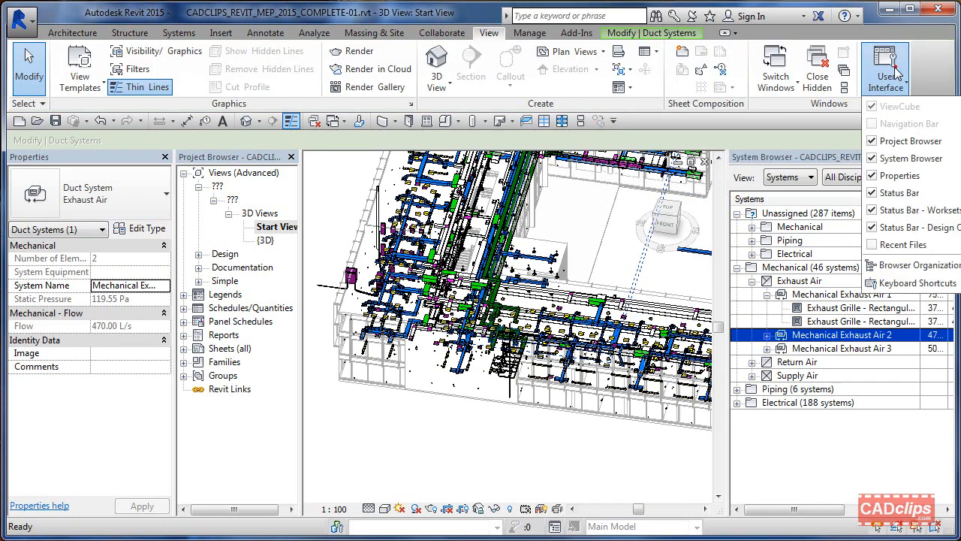
pyautogui.click(873, 159)
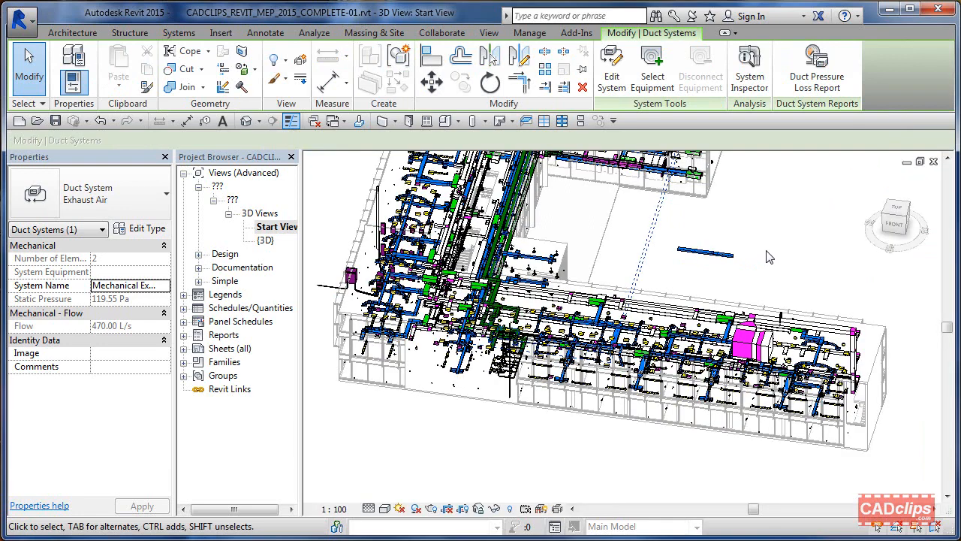
# Delete the stray blue duct floating in the courtyard together with its leftover duct fitting.
pyautogui.moveTo(740, 268); pyautogui.dragTo(759, 278, button='middle')
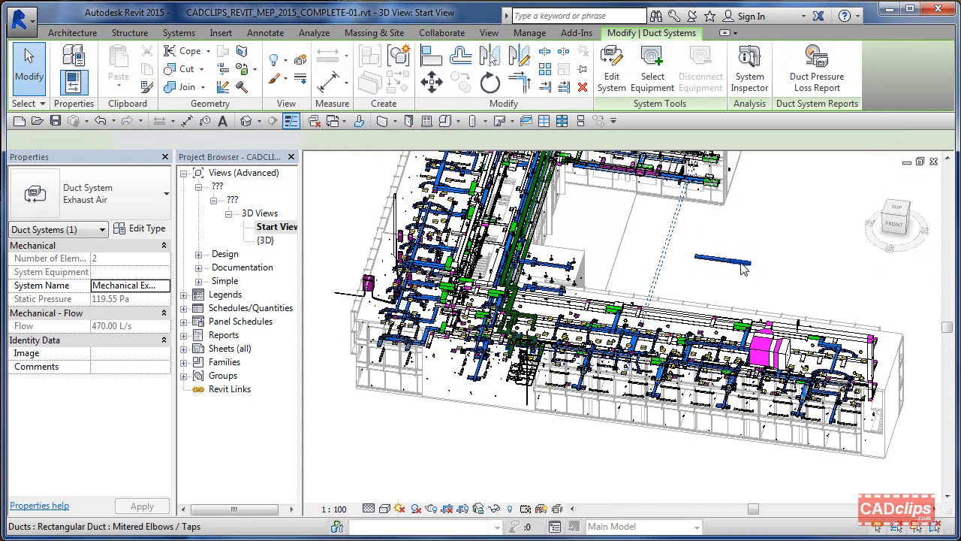
pyautogui.click(741, 264)
pyautogui.press('Delete')
pyautogui.click(712, 258)
pyautogui.press('Delete')
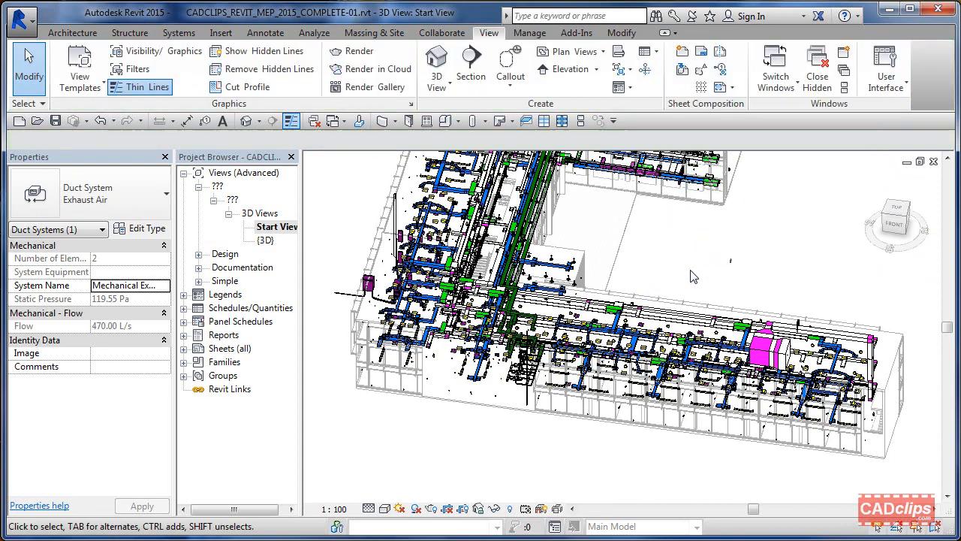
pyautogui.click(733, 264)
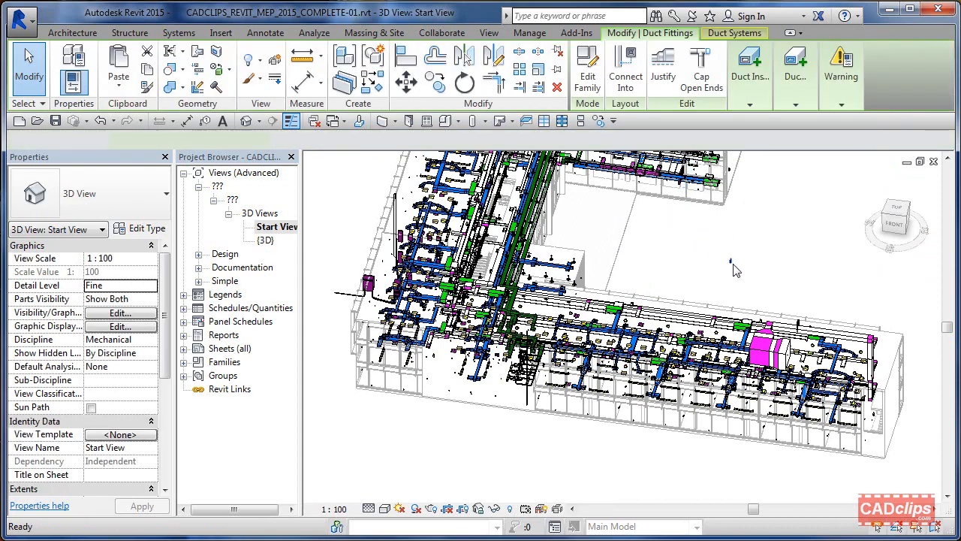
pyautogui.press('Delete')
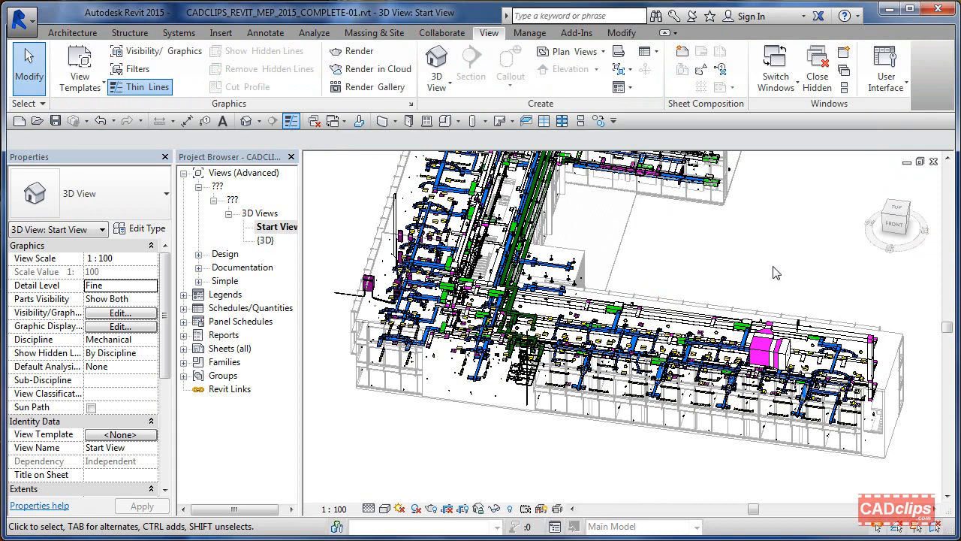
# Check the offset of the outermost sanitary pipe below the water closets, and clear the selection.
pyautogui.keyDown('shift'); pyautogui.moveTo(776, 274); pyautogui.dragTo(791, 297, button='middle'); pyautogui.keyUp('shift')
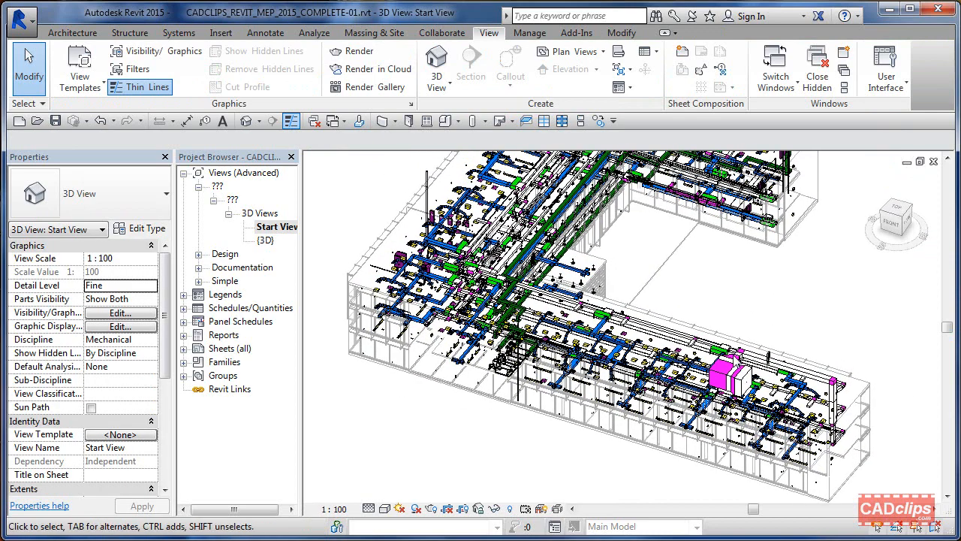
pyautogui.scroll(3, 683, 413)
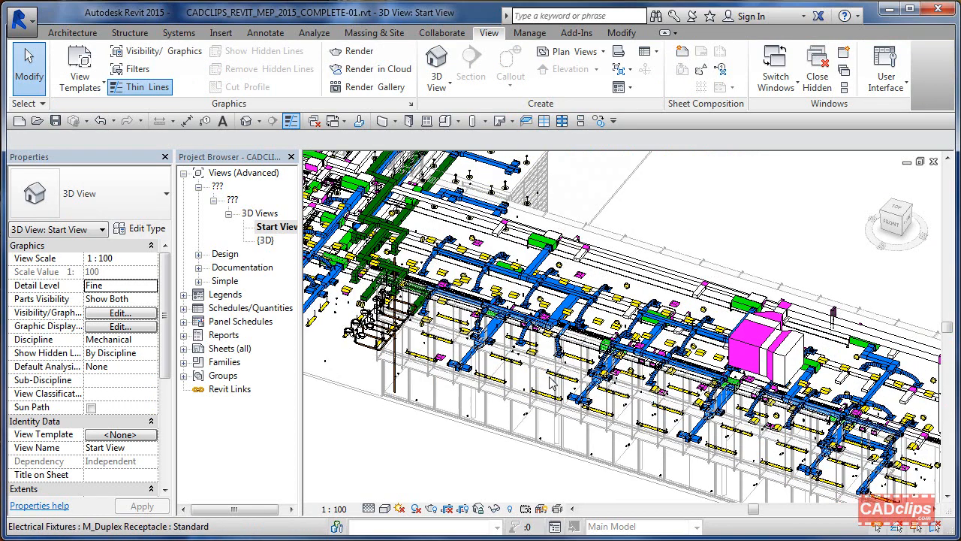
pyautogui.moveTo(562, 378); pyautogui.dragTo(671, 402, button='middle')
pyautogui.scroll(3, 474, 368)
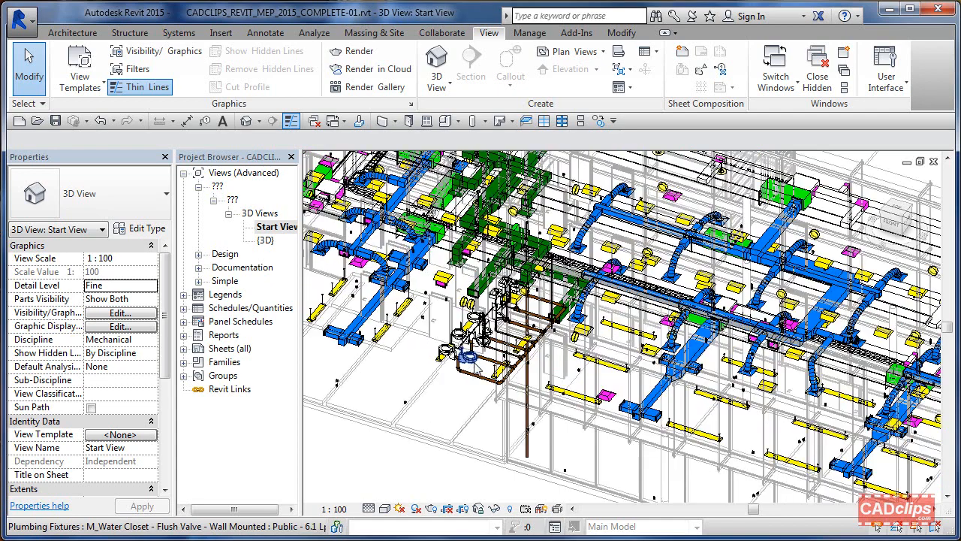
pyautogui.scroll(4, 474, 368)
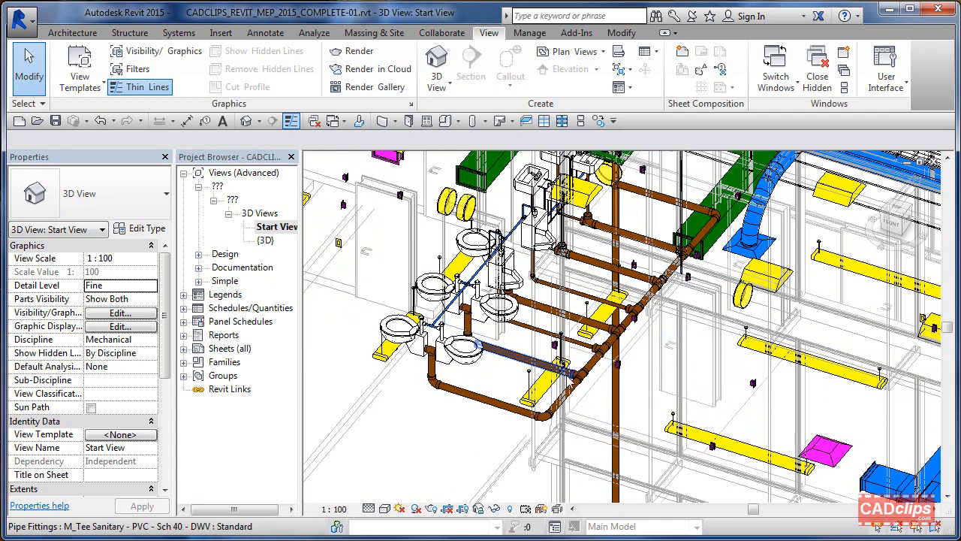
pyautogui.keyDown('shift'); pyautogui.moveTo(556, 368); pyautogui.dragTo(604, 368, button='middle'); pyautogui.keyUp('shift')
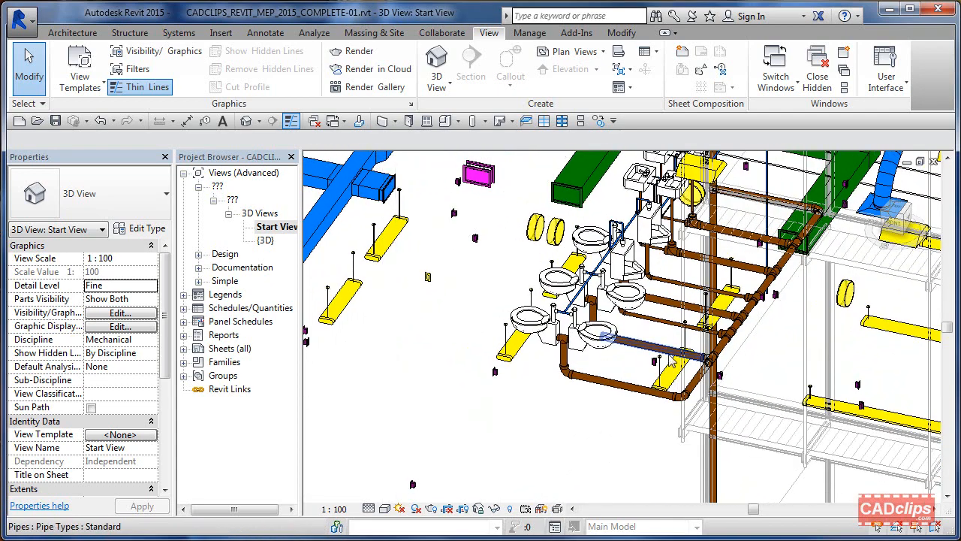
pyautogui.moveTo(698, 350); pyautogui.dragTo(681, 353, button='middle')
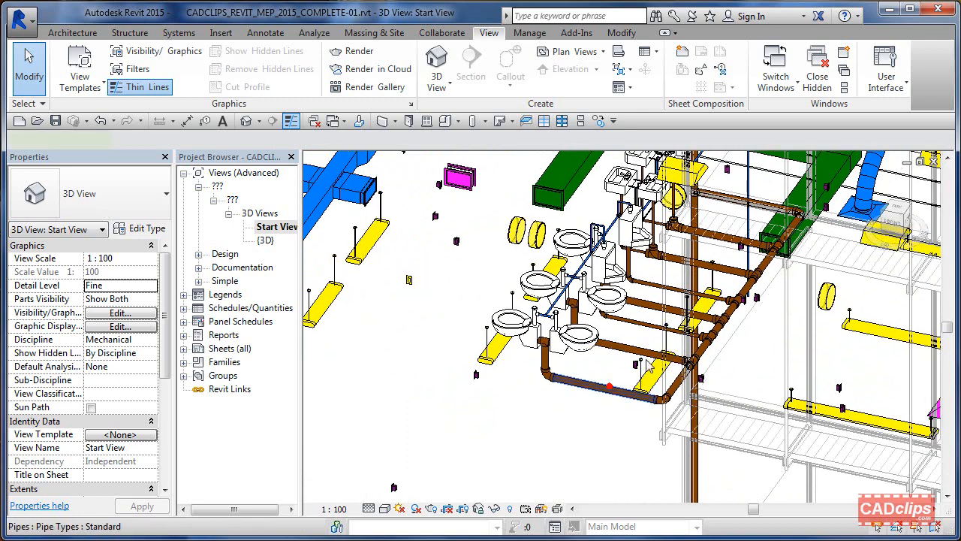
pyautogui.click(648, 365)
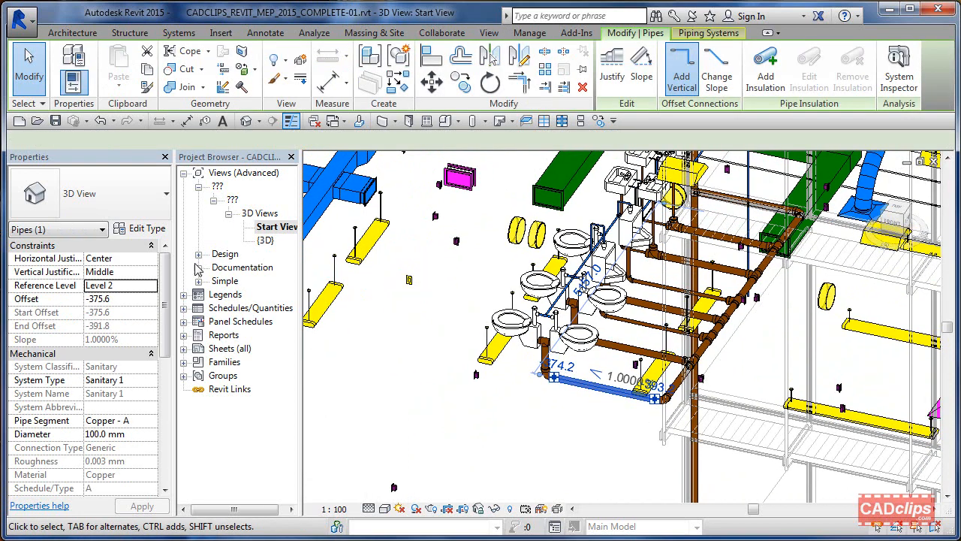
pyautogui.click(124, 300)
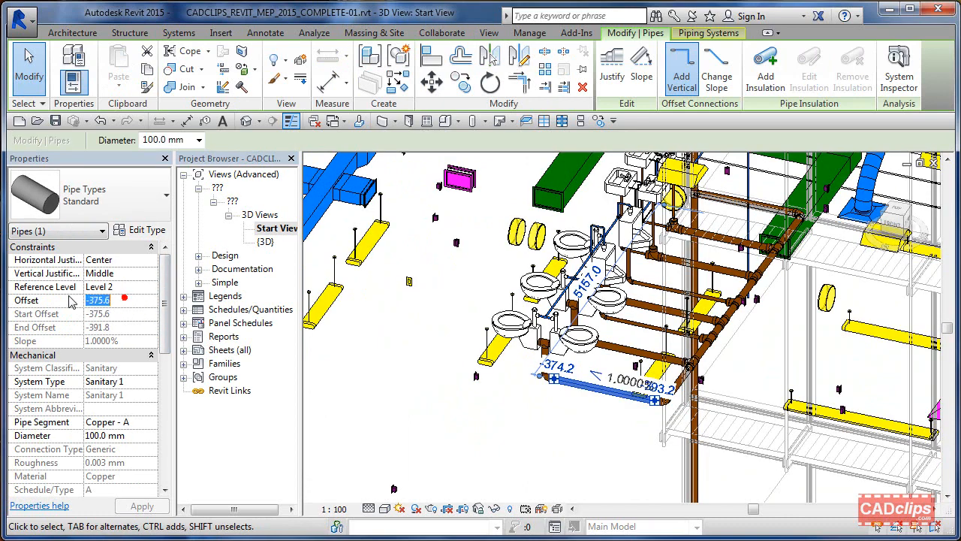
pyautogui.click(597, 439)
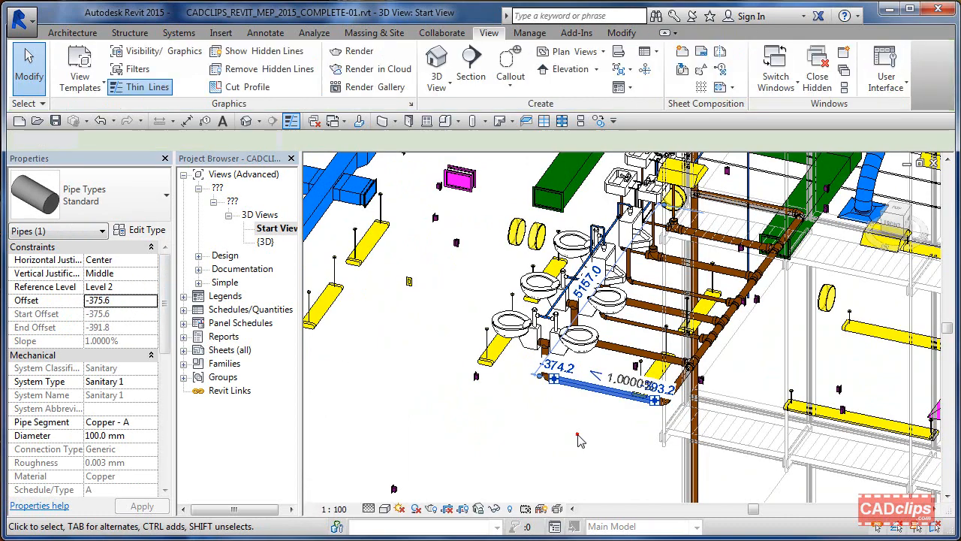
# Select the rectangular supply air duct between the side branches near the washroom and examine its offset and height in the model.
pyautogui.scroll(-2, 596, 435)
pyautogui.moveTo(597, 439); pyautogui.dragTo(670, 440, button='middle')
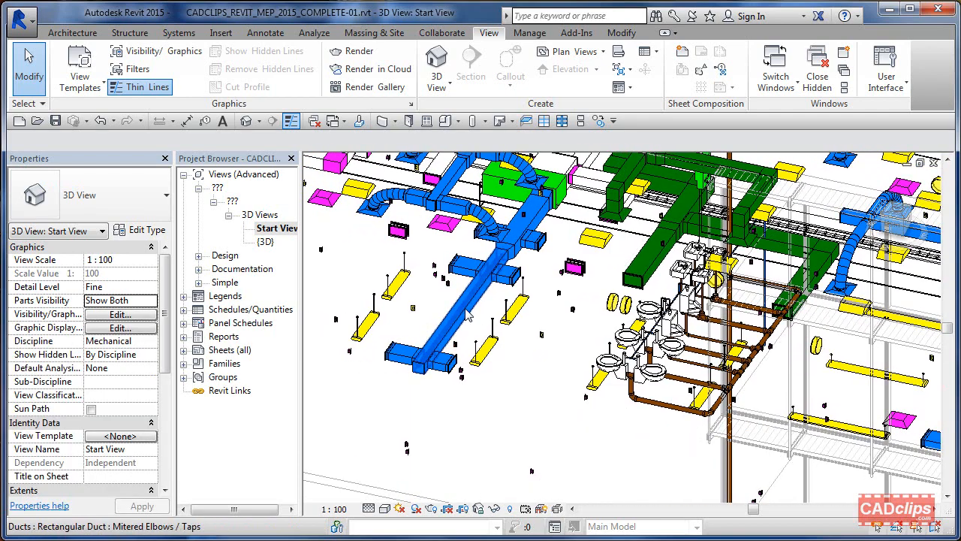
pyautogui.keyDown('shift'); pyautogui.moveTo(493, 338); pyautogui.dragTo(543, 330, button='middle'); pyautogui.keyUp('shift')
pyautogui.scroll(-4, 543, 330)
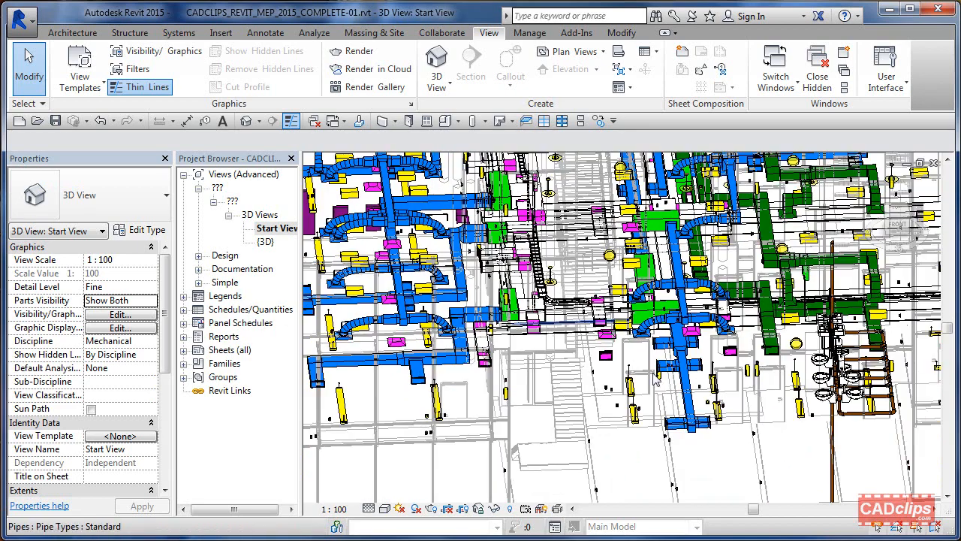
pyautogui.click(708, 409)
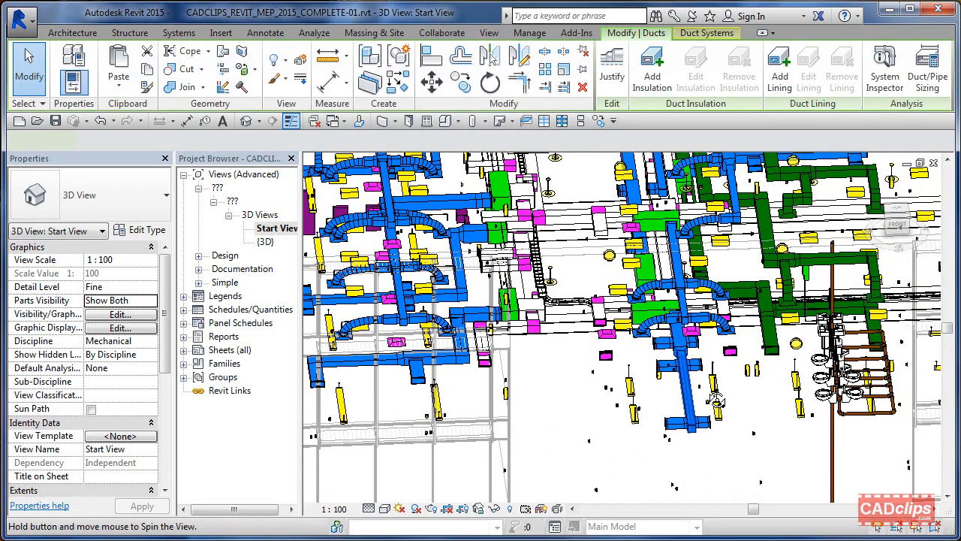
pyautogui.keyDown('shift'); pyautogui.moveTo(713, 400); pyautogui.dragTo(711, 321, button='middle'); pyautogui.keyUp('shift')
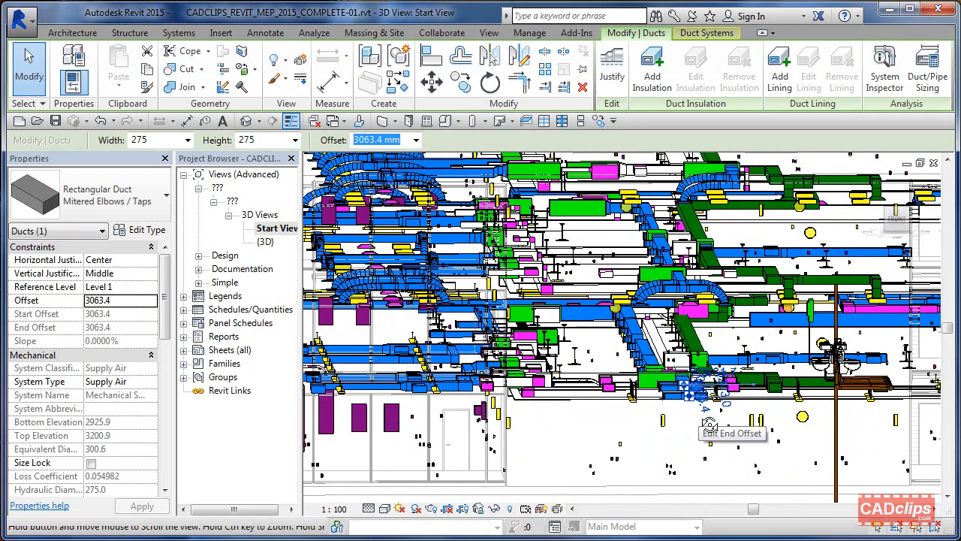
pyautogui.keyDown('shift'); pyautogui.moveTo(704, 420); pyautogui.dragTo(703, 427, button='middle'); pyautogui.keyUp('shift')
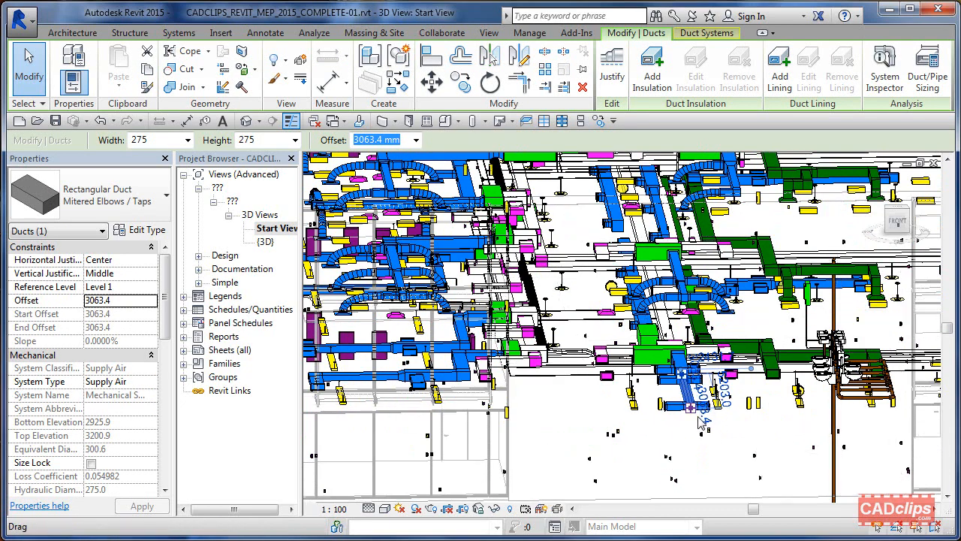
pyautogui.scroll(3, 702, 426)
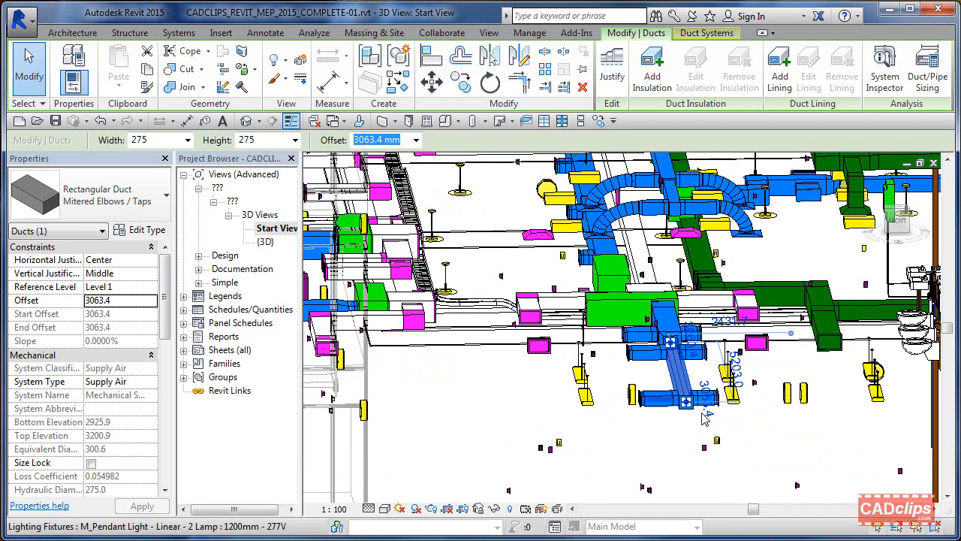
# Select the supply diffuser at the end of the flexible duct above the green unit and check its offset.
pyautogui.moveTo(926, 398); pyautogui.dragTo(421, 409, button='middle')
pyautogui.keyDown('shift'); pyautogui.moveTo(617, 383); pyautogui.dragTo(591, 268, button='middle'); pyautogui.keyUp('shift')
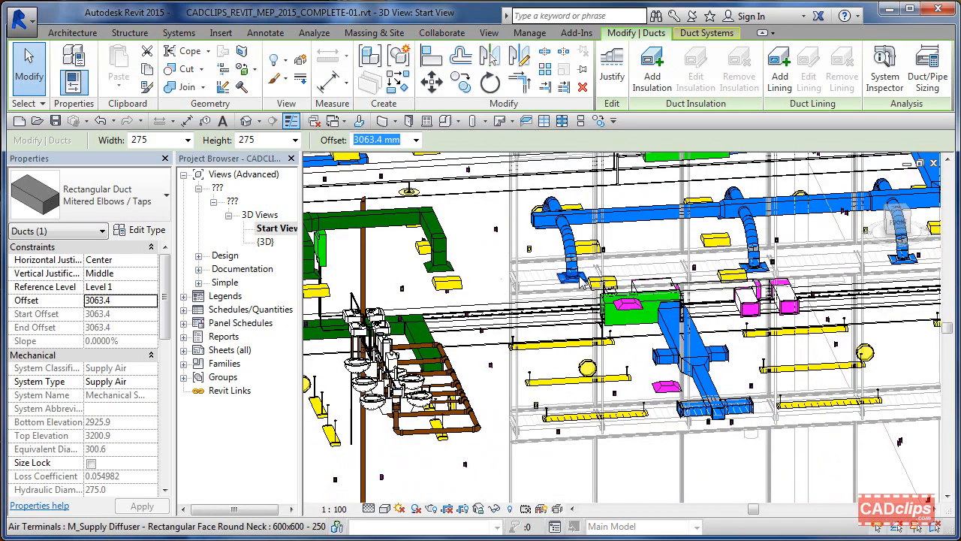
pyautogui.scroll(3, 560, 288)
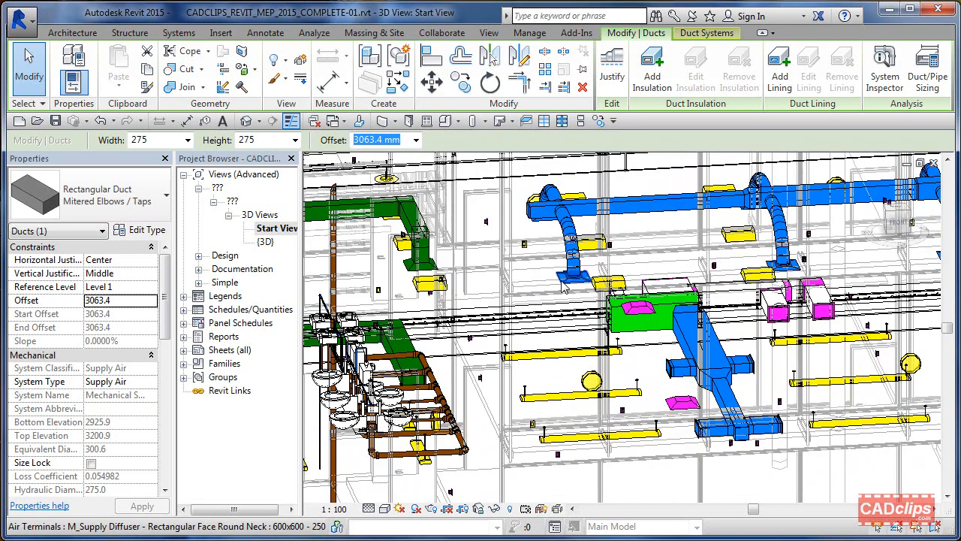
pyautogui.click(545, 295)
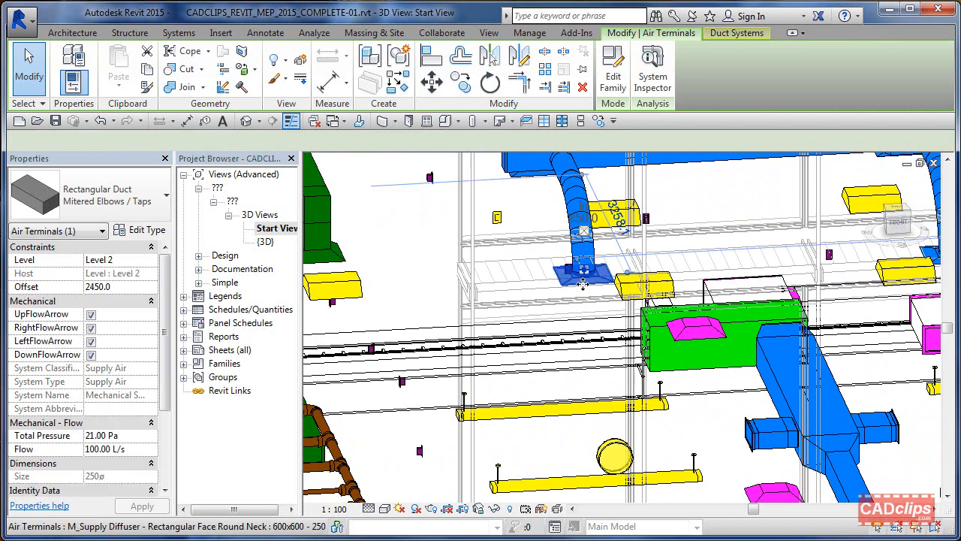
pyautogui.click(126, 287)
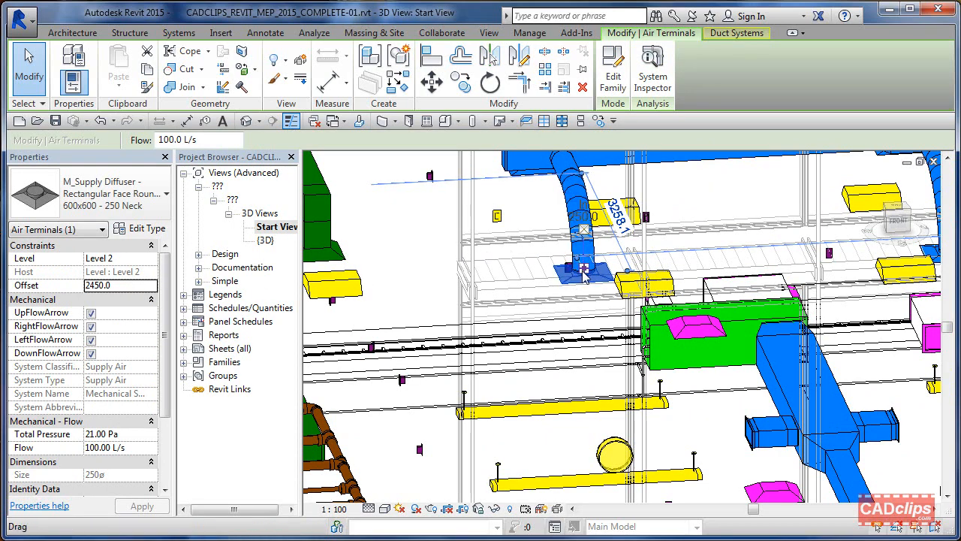
# Examine the supply duct branch below the selected diffuser, including its side outlets and the surrounding pendant lights, from several angles.
pyautogui.moveTo(593, 277)
pyautogui.keyDown('shift'); pyautogui.mouseDown(button='middle')
pyautogui.moveTo(654, 280)
pyautogui.moveTo(585, 263)
pyautogui.mouseUp(button='middle'); pyautogui.keyUp('shift')
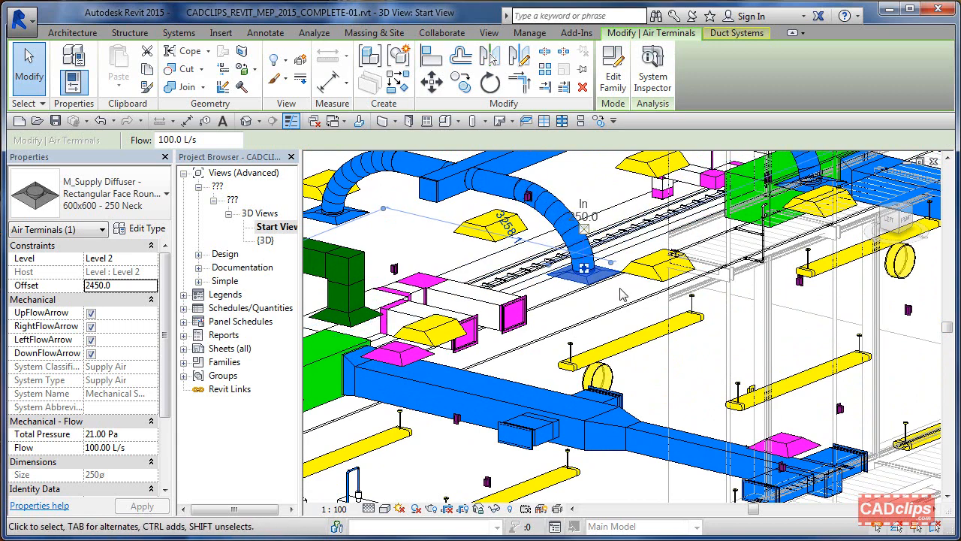
pyautogui.moveTo(653, 383); pyautogui.dragTo(593, 272, button='middle')
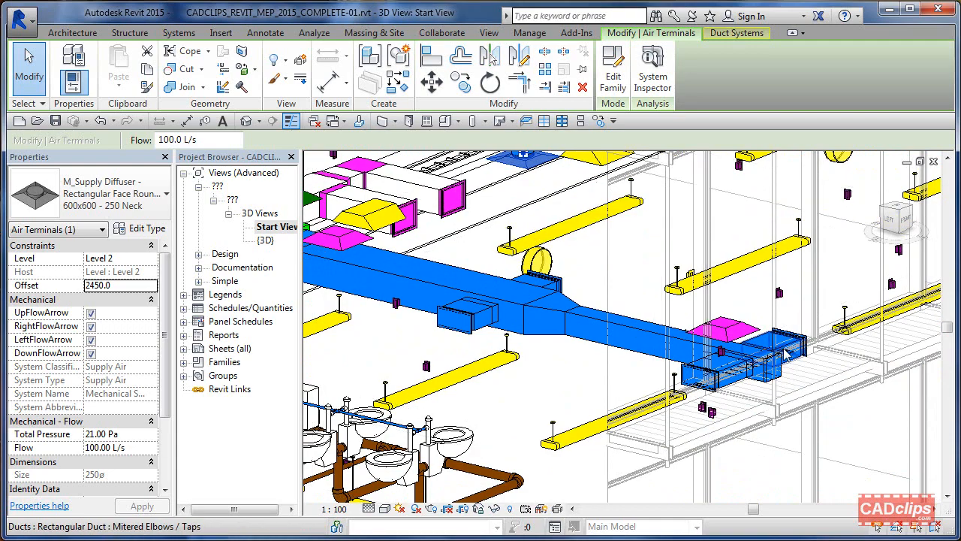
pyautogui.keyDown('shift'); pyautogui.moveTo(765, 360); pyautogui.dragTo(658, 335, button='middle'); pyautogui.keyUp('shift')
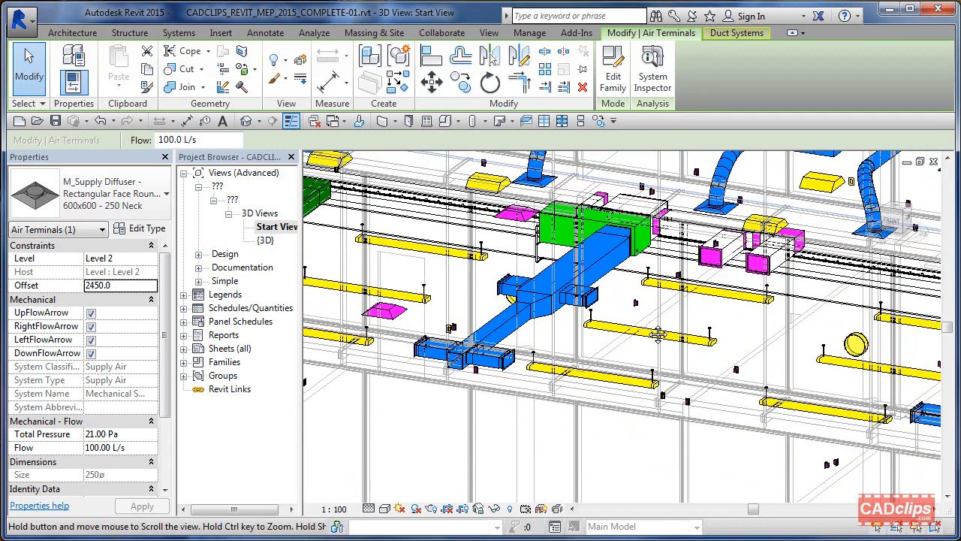
# Review the duct, piping and lighting systems across the whole building, and clear the diffuser selection.
pyautogui.scroll(-2, 649, 331)
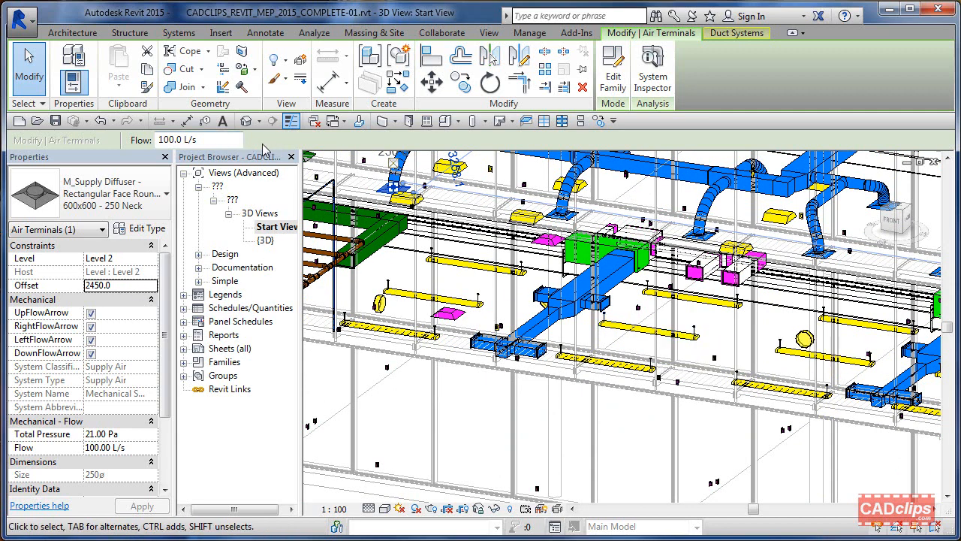
pyautogui.scroll(-2, 518, 423)
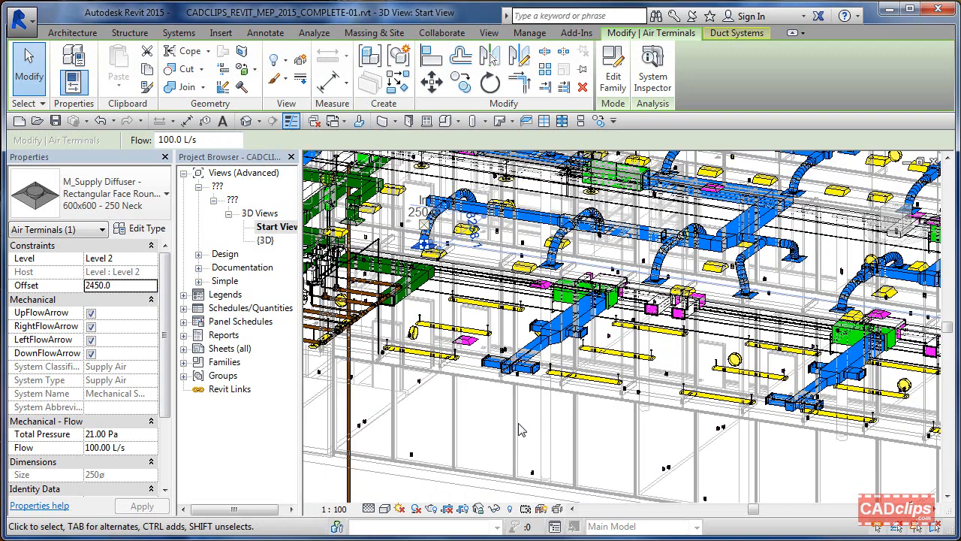
pyautogui.moveTo(518, 423); pyautogui.dragTo(590, 423, button='middle')
pyautogui.scroll(-2, 585, 424)
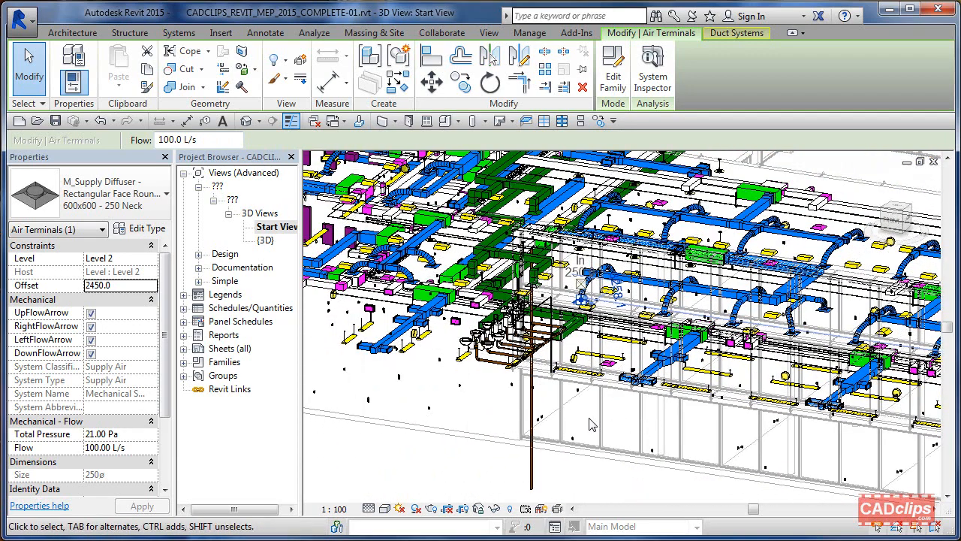
pyautogui.scroll(-4, 589, 424)
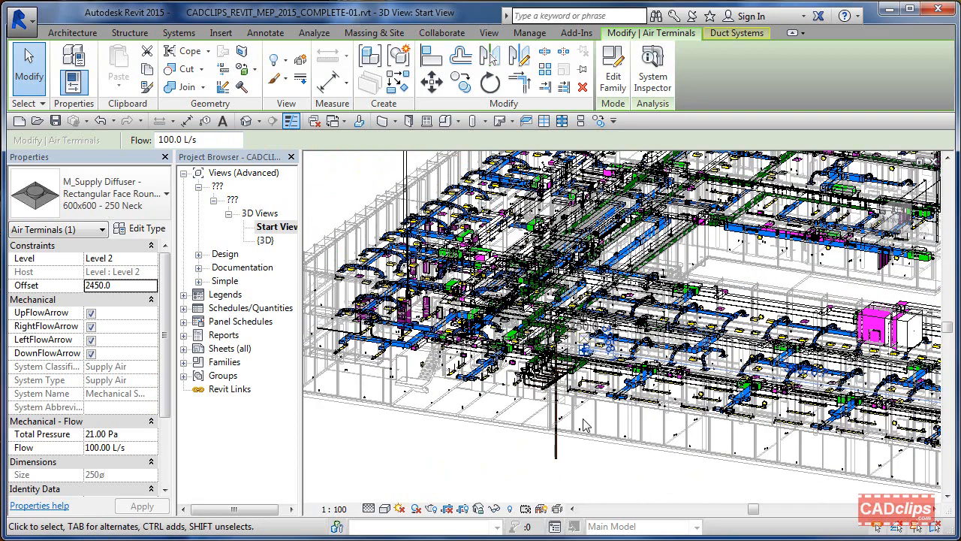
pyautogui.scroll(1, 586, 424)
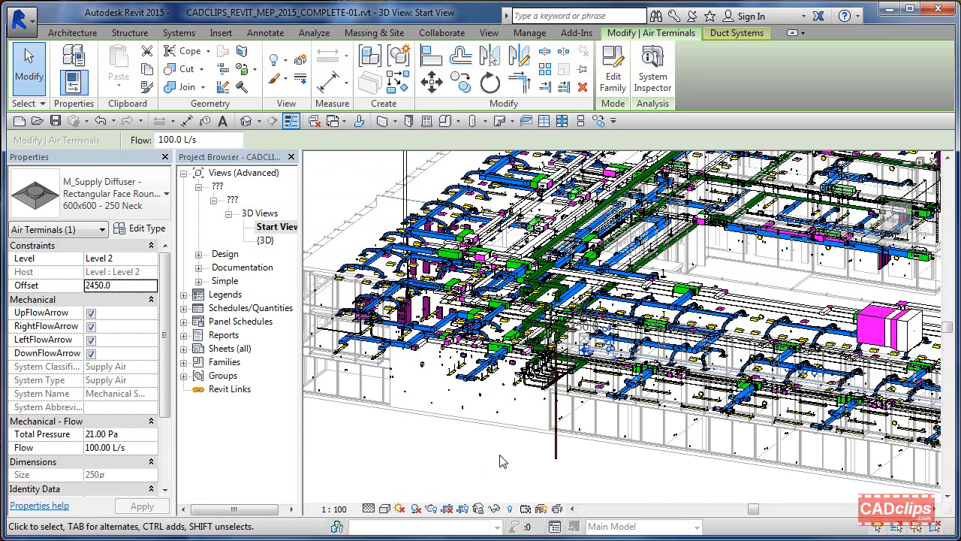
pyautogui.scroll(-1, 502, 461)
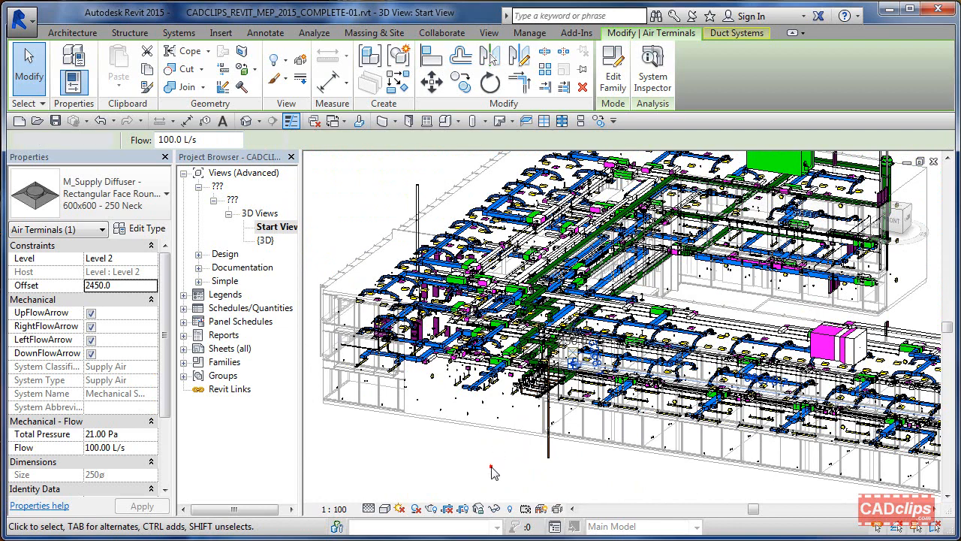
pyautogui.click(490, 463)
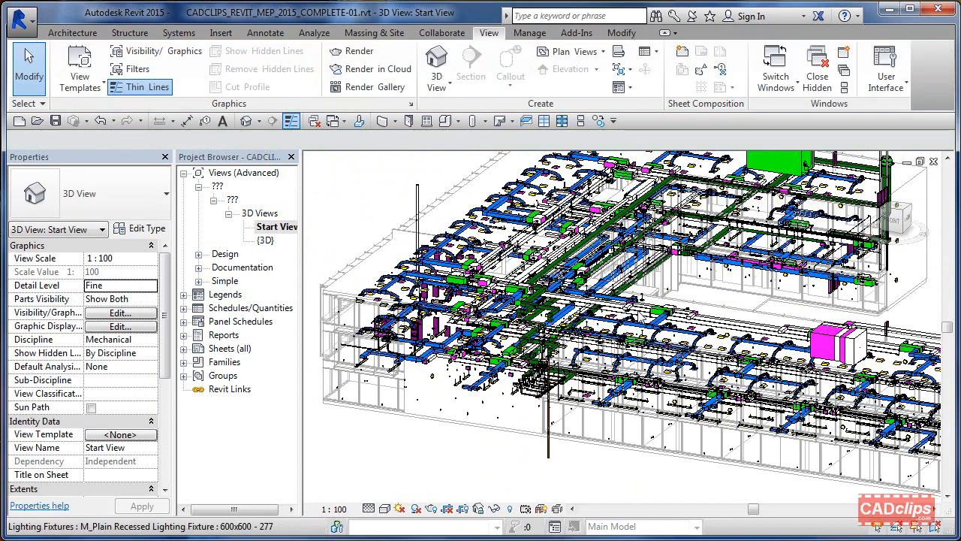